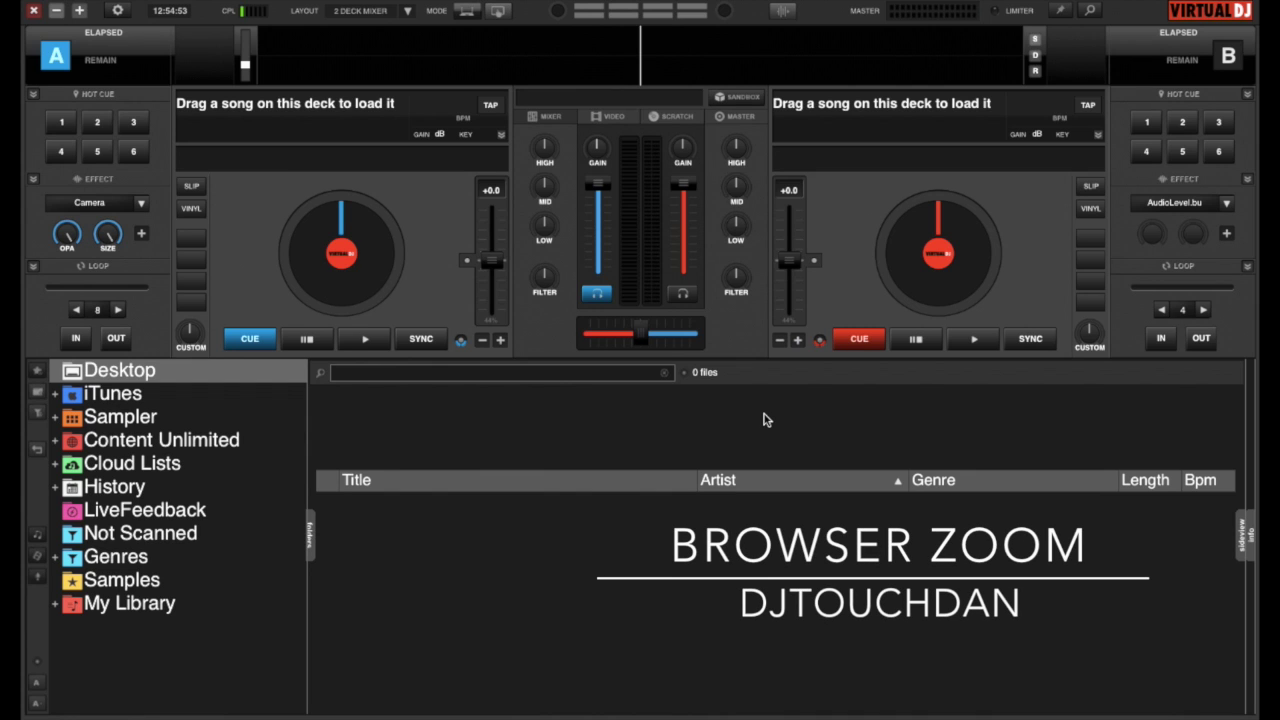
Maximize the file browser and expand My Library to reveal Database, LiveLists, Artist through Extras
left_click(1091, 12)
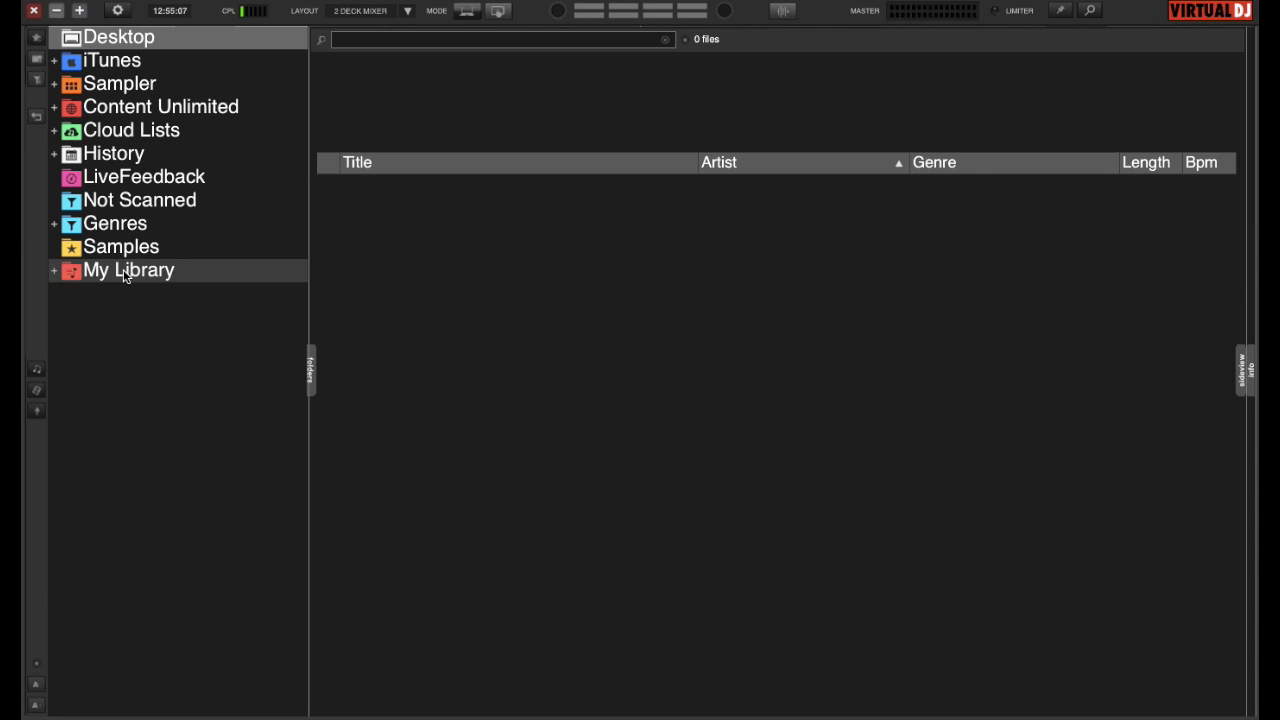
left_click(56, 272)
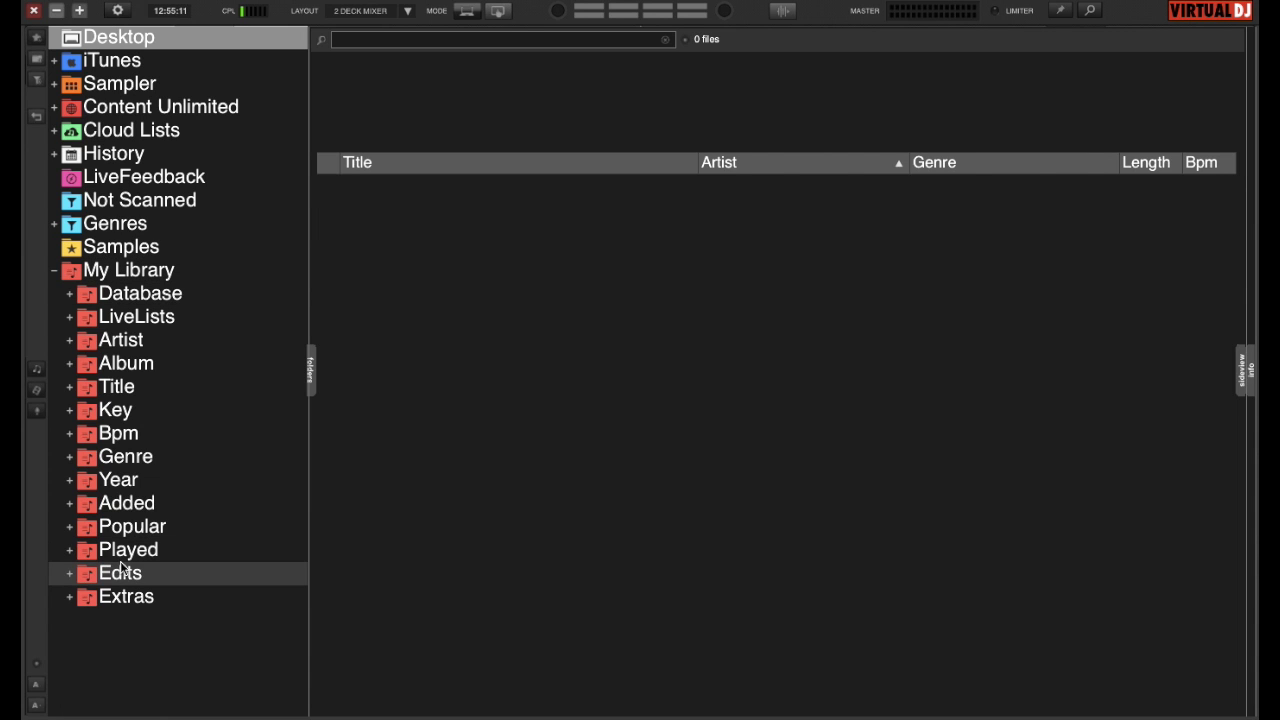
Expand Database and briefly open then close its Audio, Video and Karaoke folders
left_click(70, 295)
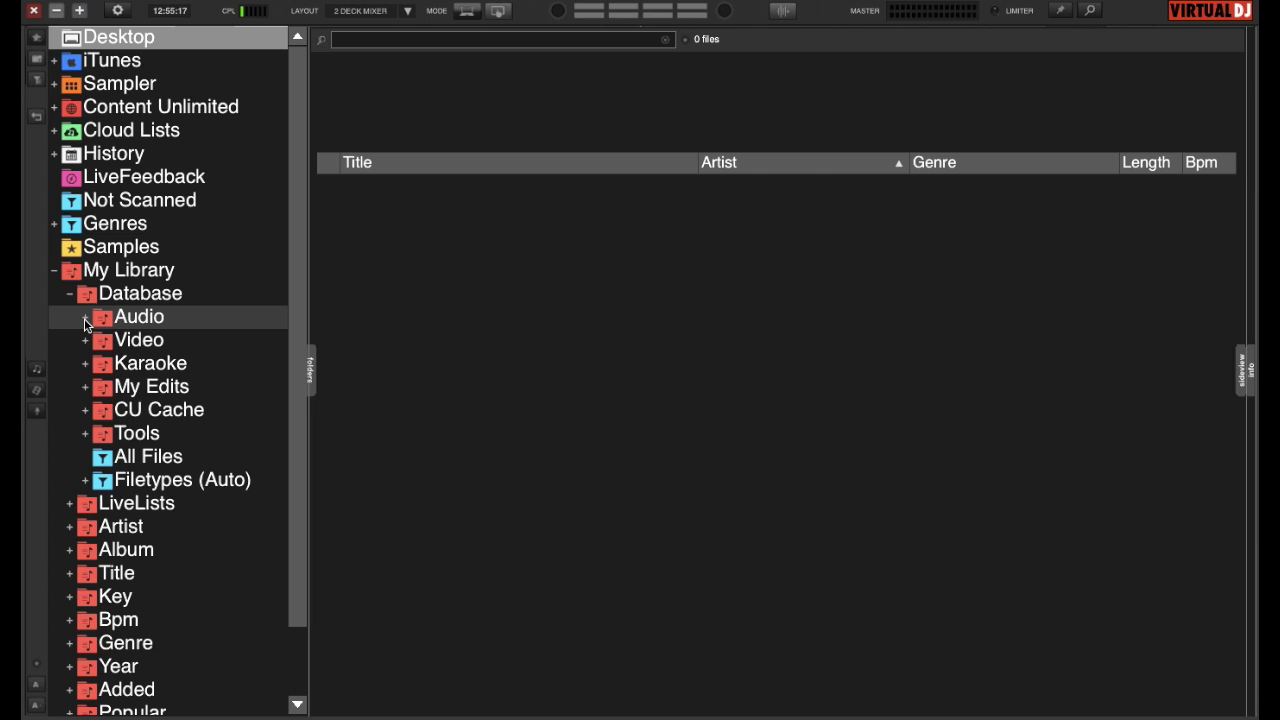
left_click(86, 318)
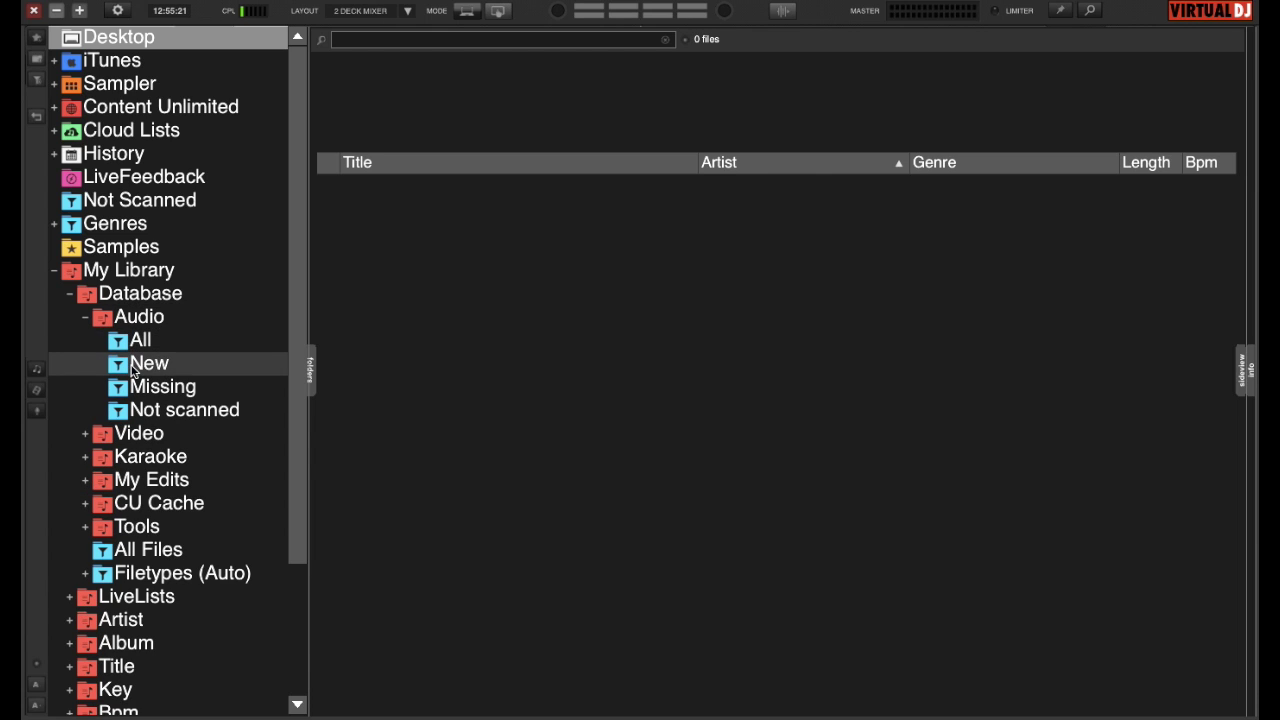
left_click(86, 322)
left_click(86, 345)
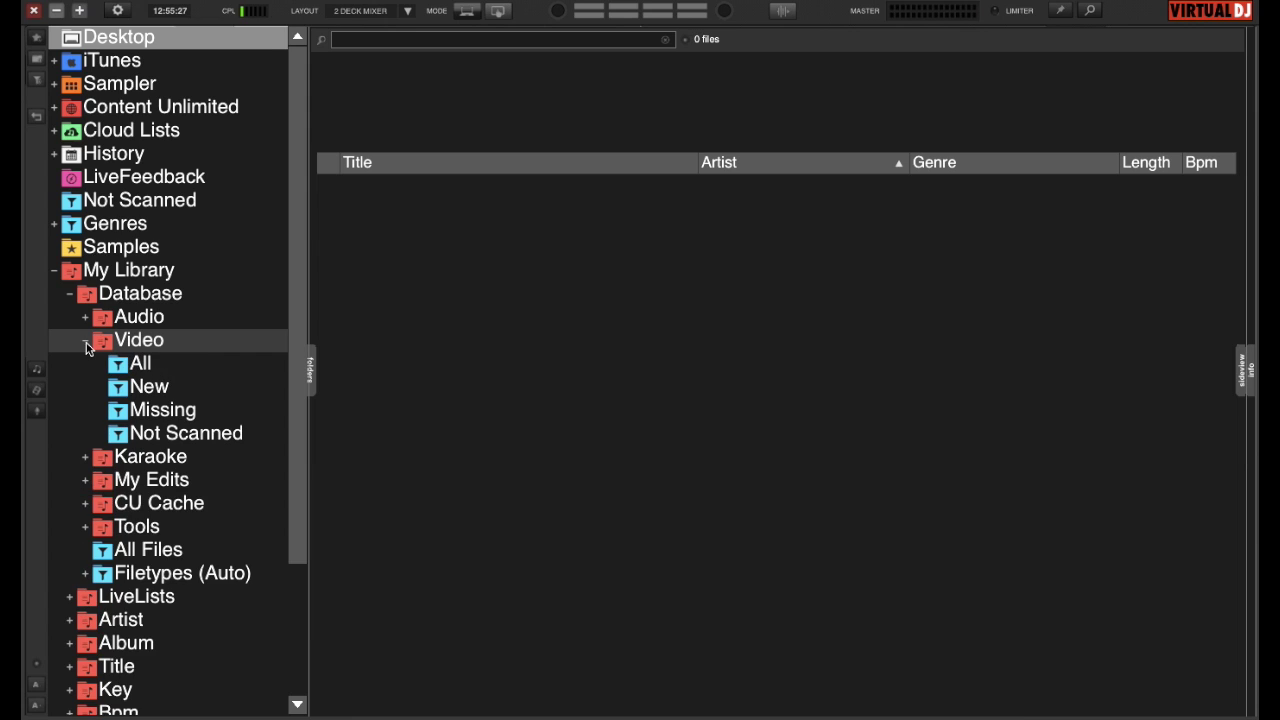
left_click(86, 345)
left_click(86, 366)
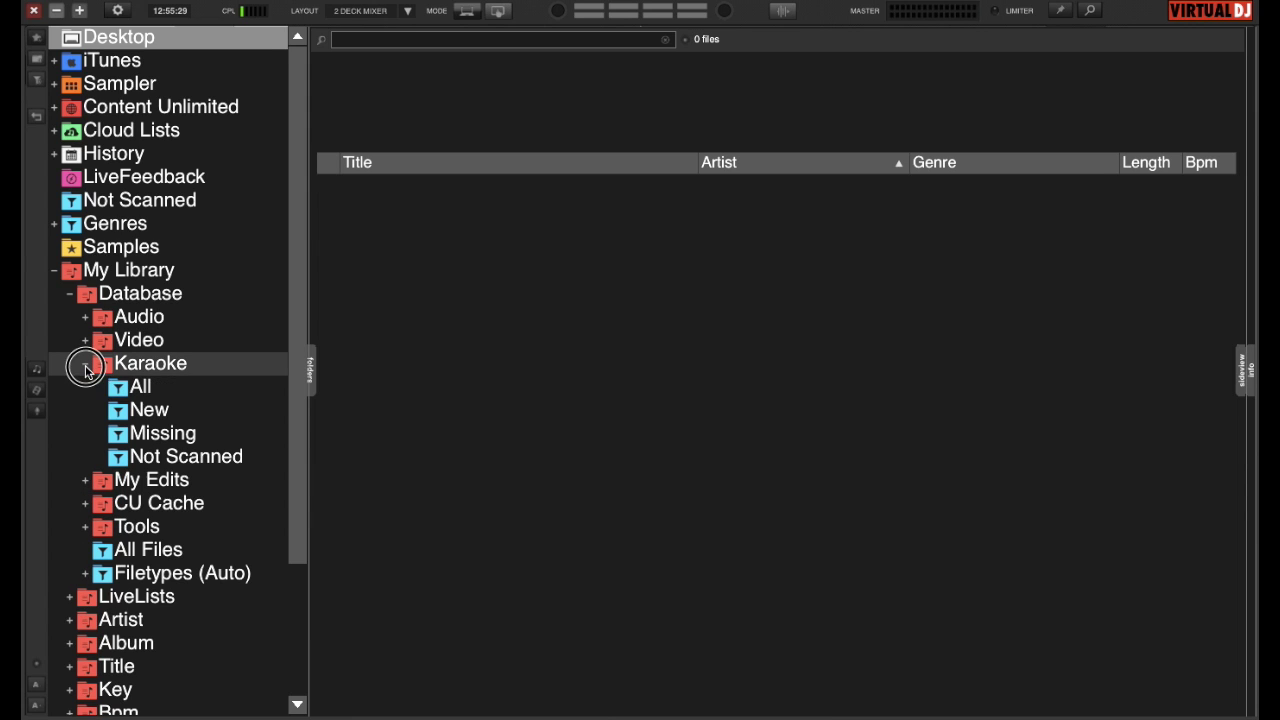
left_click(86, 366)
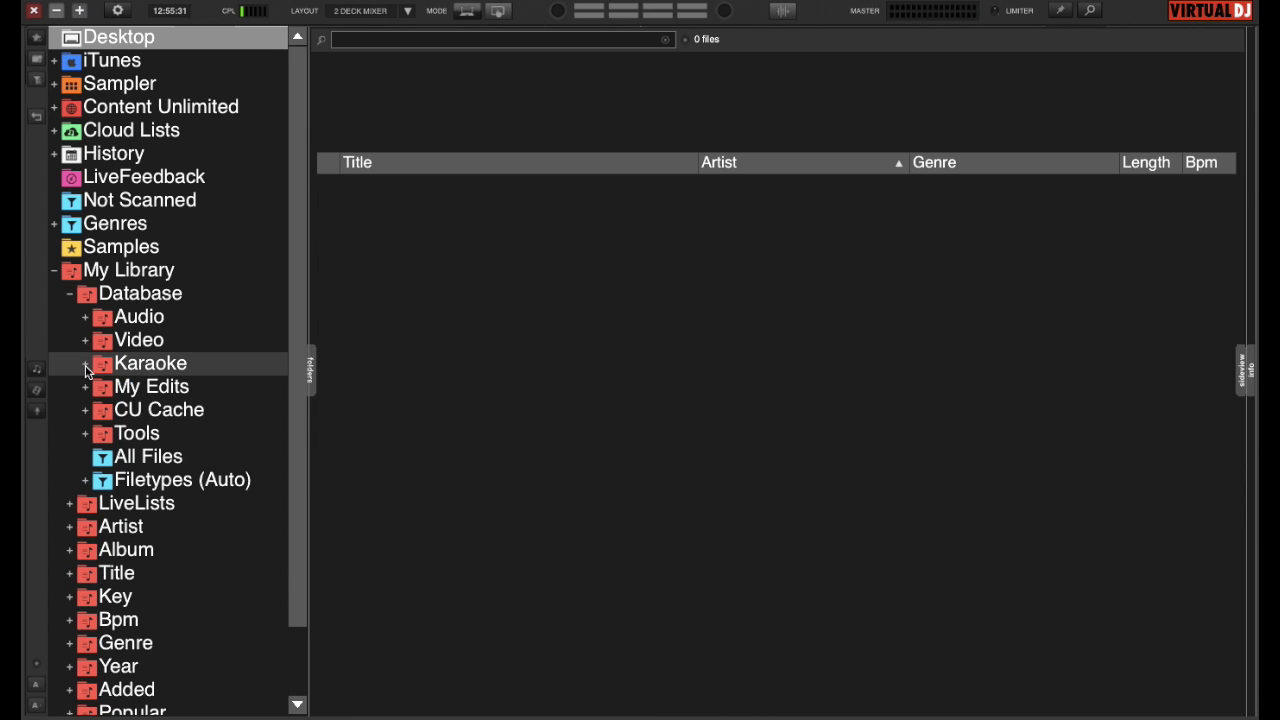
Peek into My Edits and CU Cache, then expand Tools to show No Artist, Low Bitrate filters
left_click(86, 390)
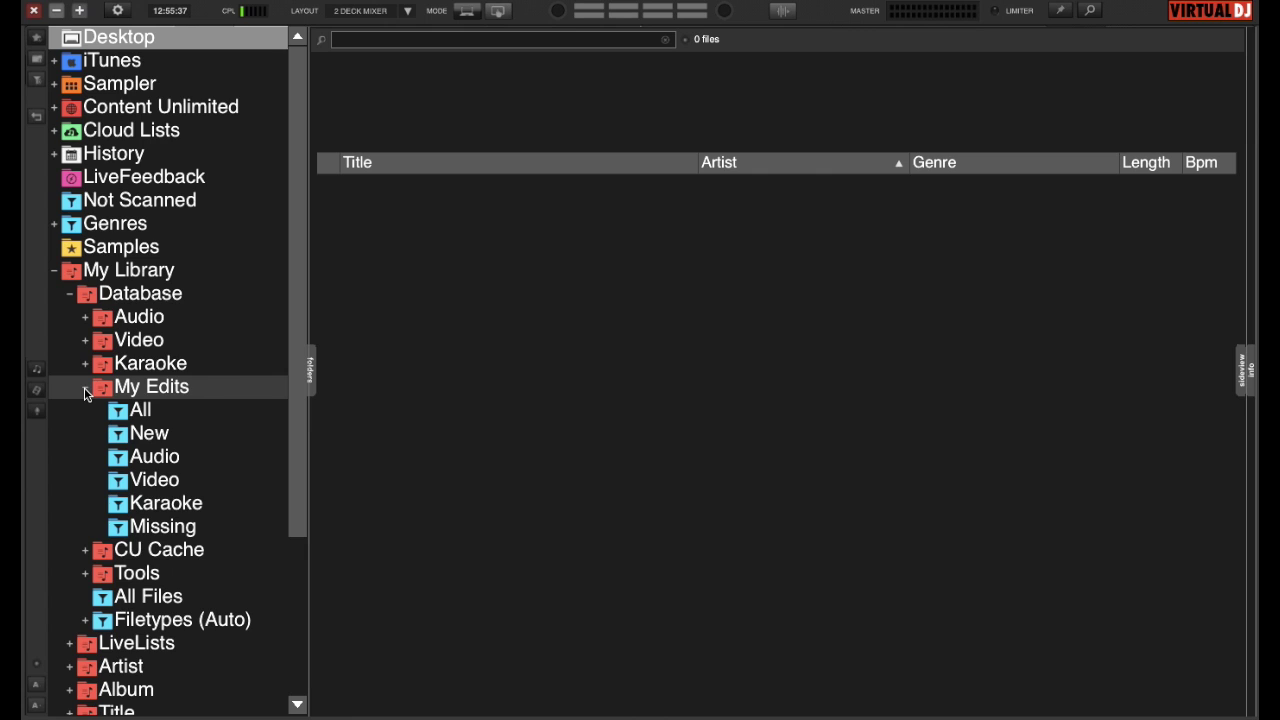
left_click(86, 390)
left_click(86, 413)
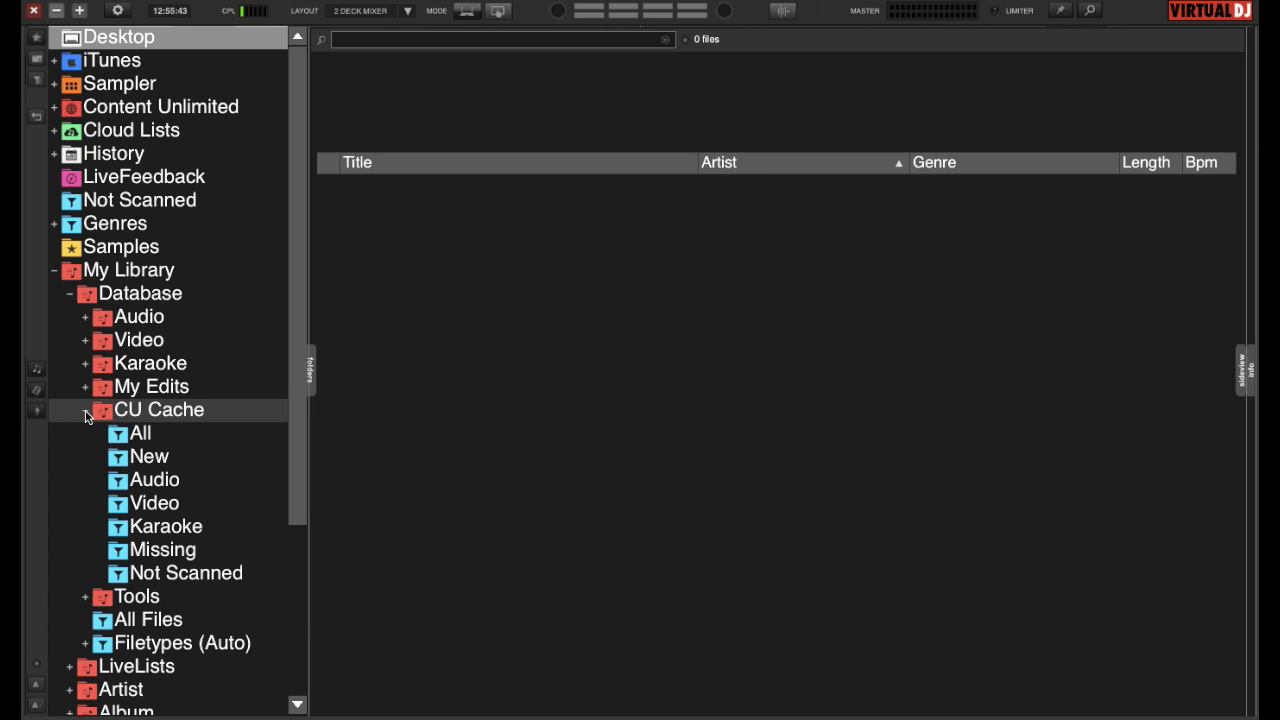
left_click(86, 413)
left_click(86, 436)
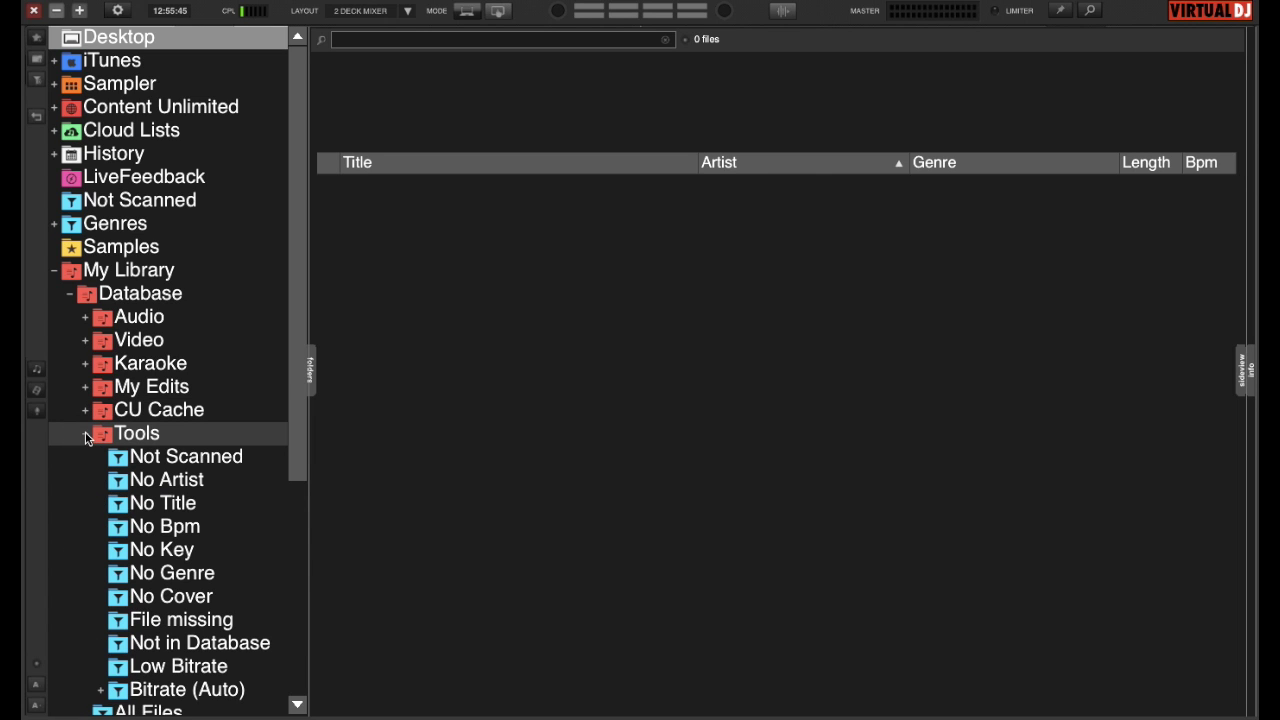
left_click(303, 384)
List the 247 tracks with no artist, glance at Bitrate (Auto) values, then collapse Database
left_click_drag(303, 384, 294, 454)
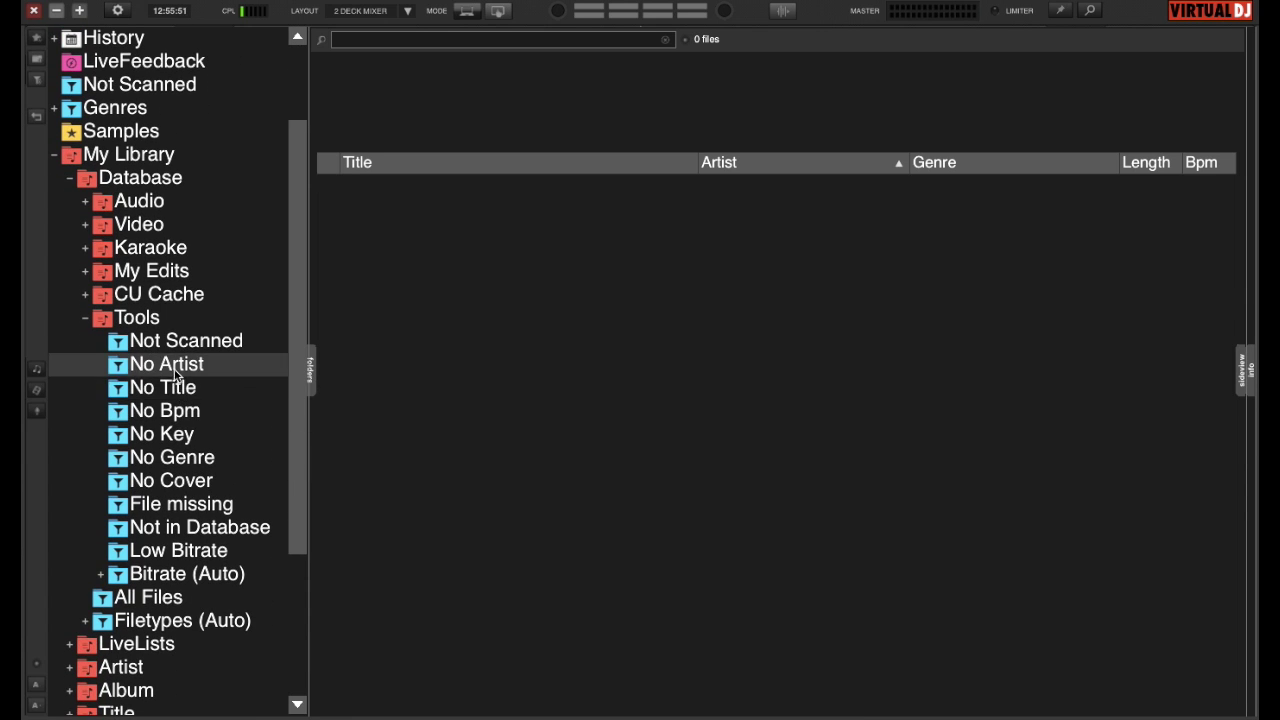
left_click(175, 374)
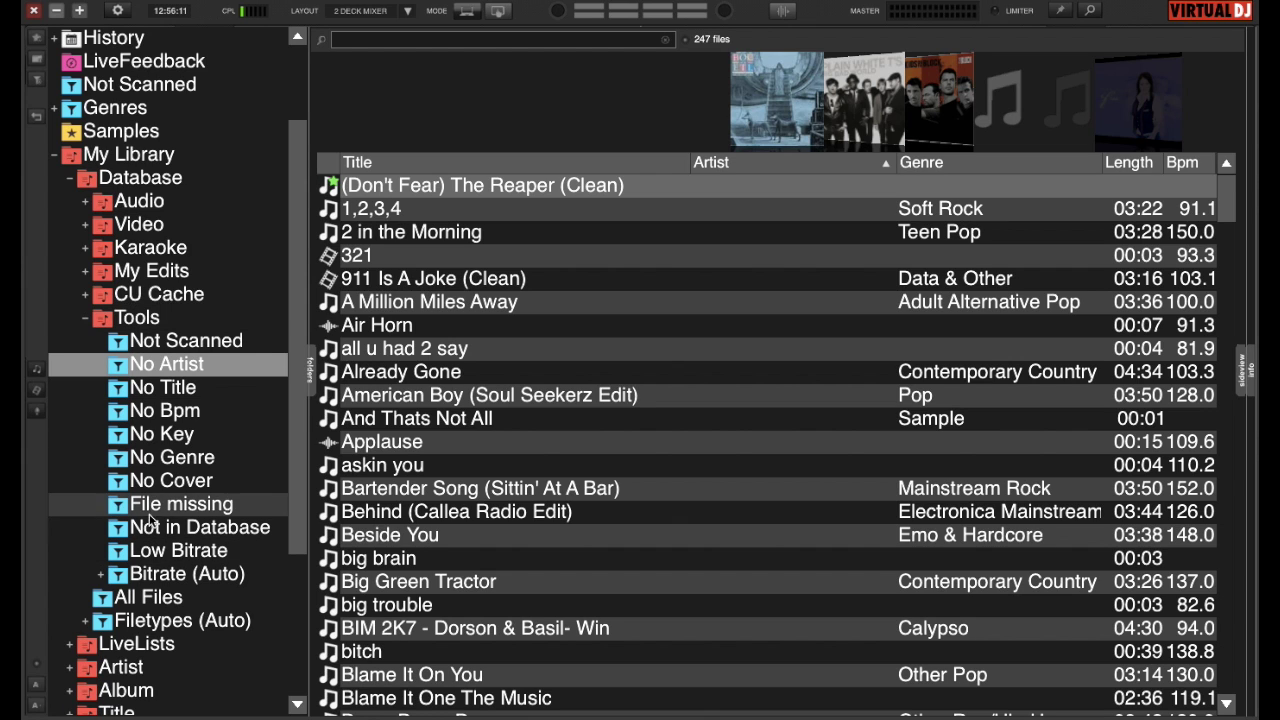
left_click(101, 576)
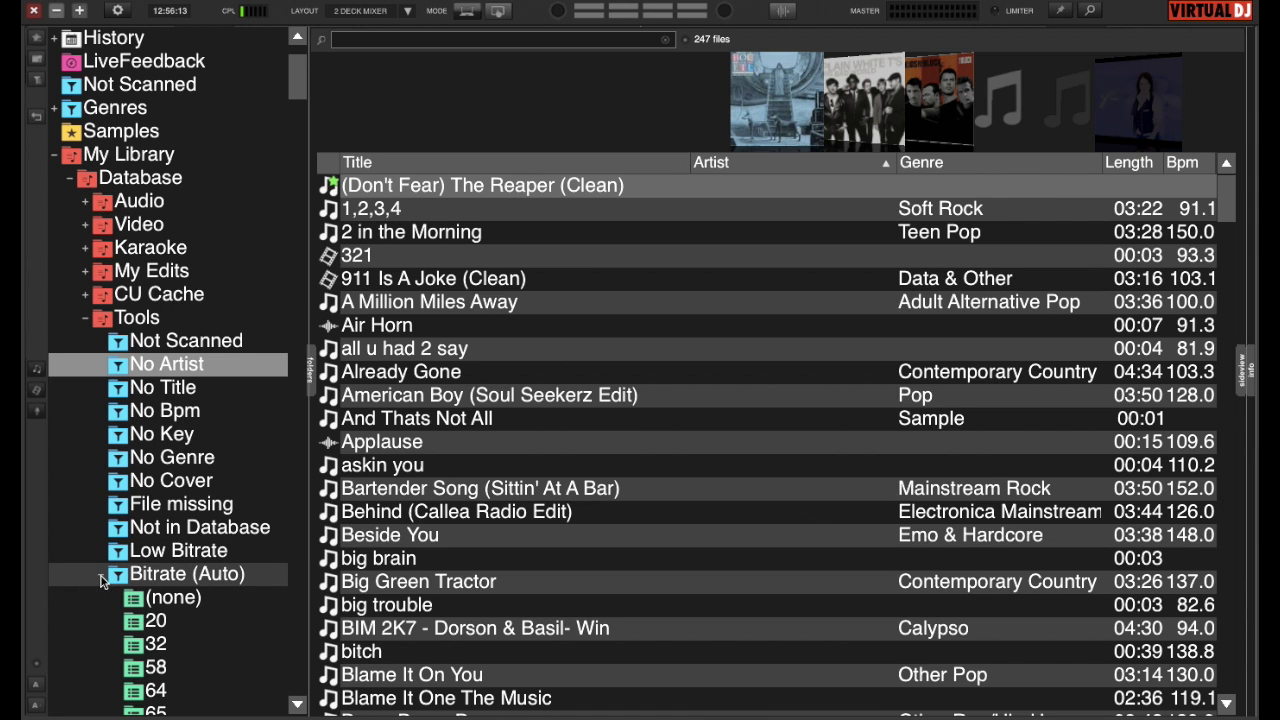
left_click_drag(300, 92, 304, 153)
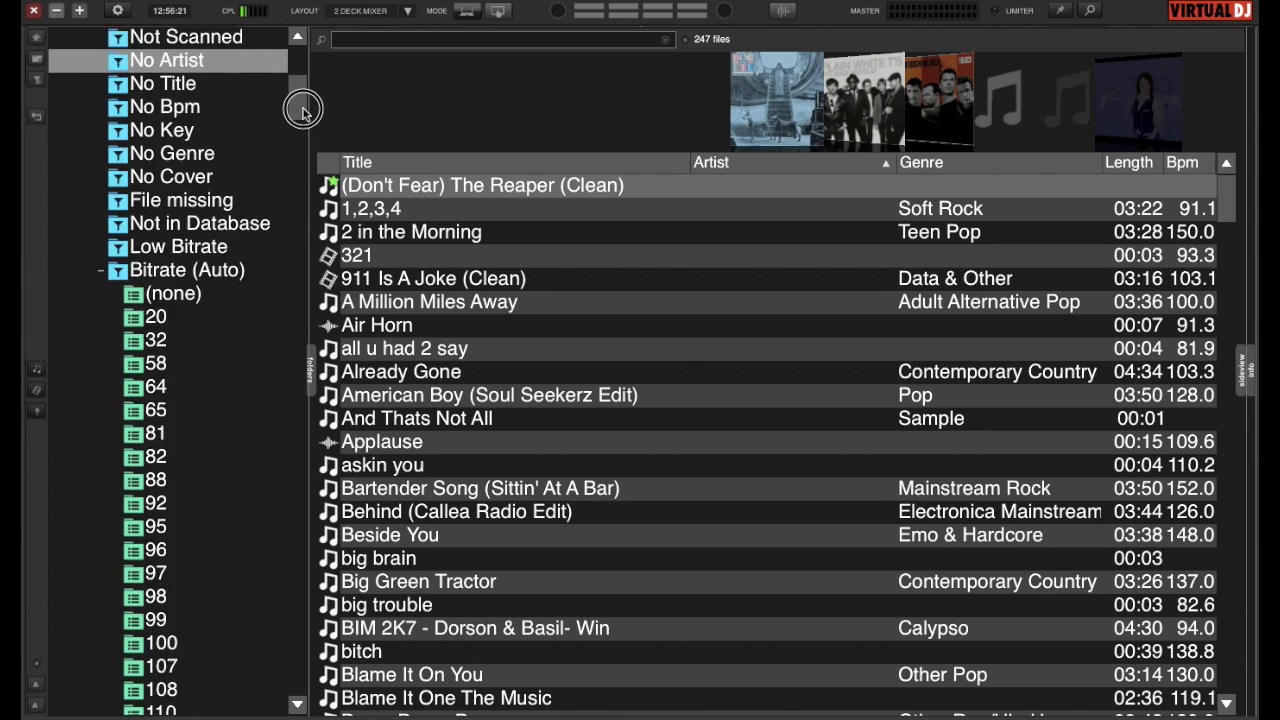
left_click_drag(303, 110, 297, 84)
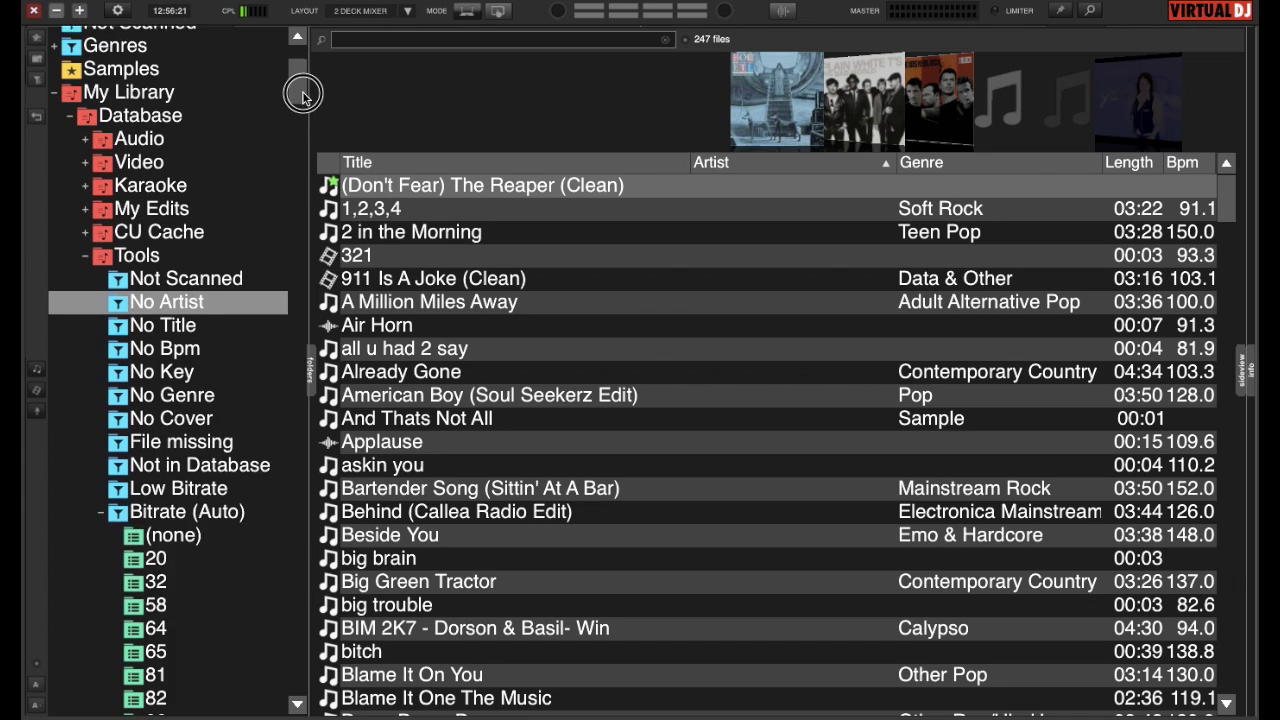
left_click(102, 512)
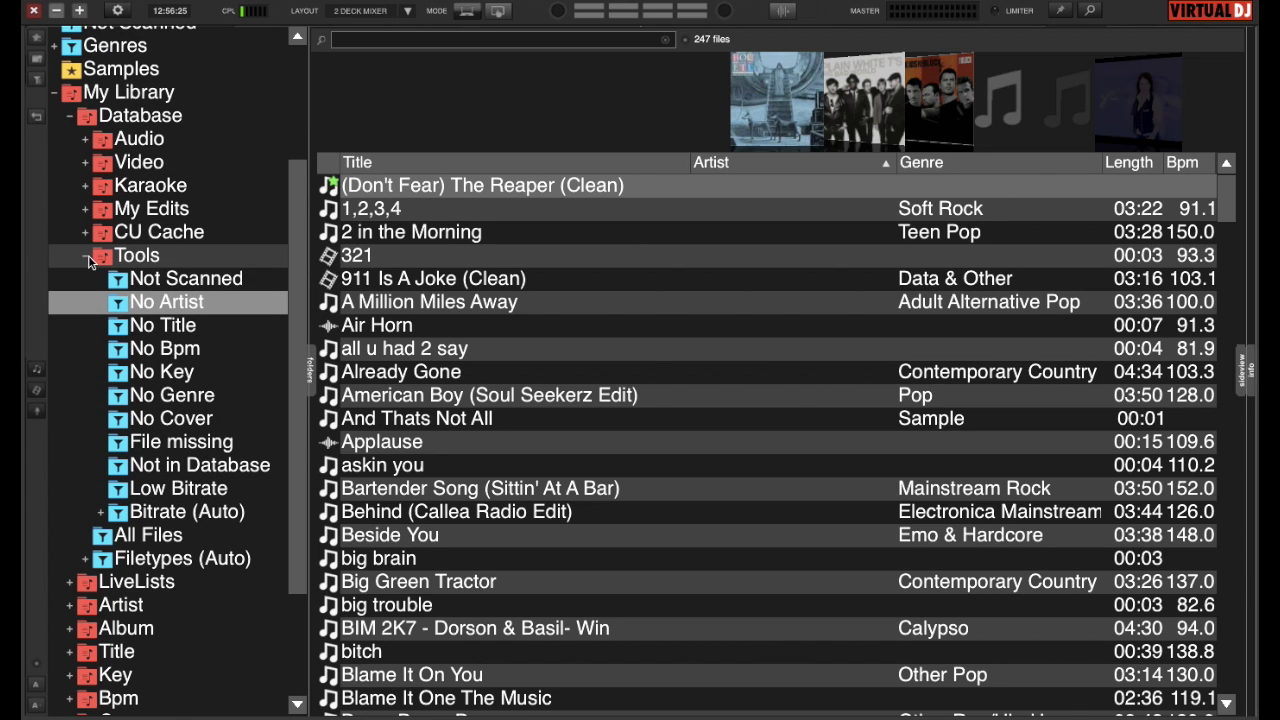
left_click(69, 116)
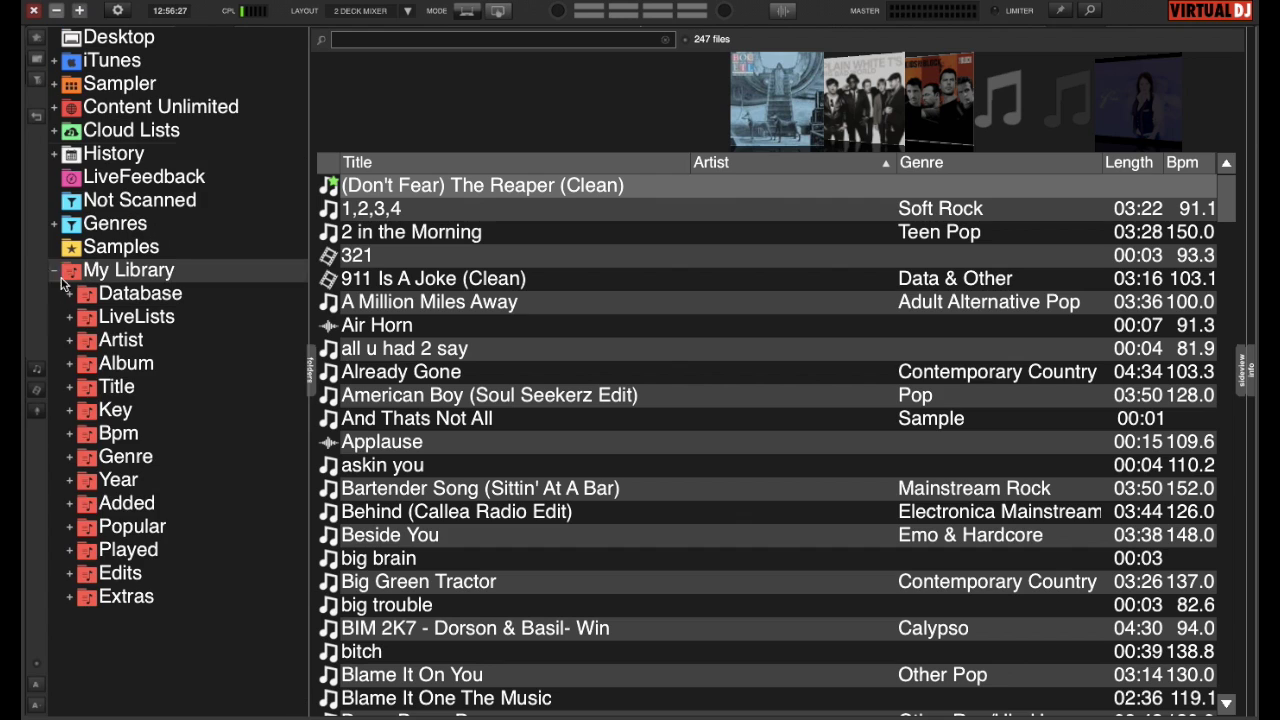
Browse LiveLists' Compatible, Harmonic, Bpm similarity, Compatible Recent and Compatible Top Rated lists, then reopen Database
left_click(70, 320)
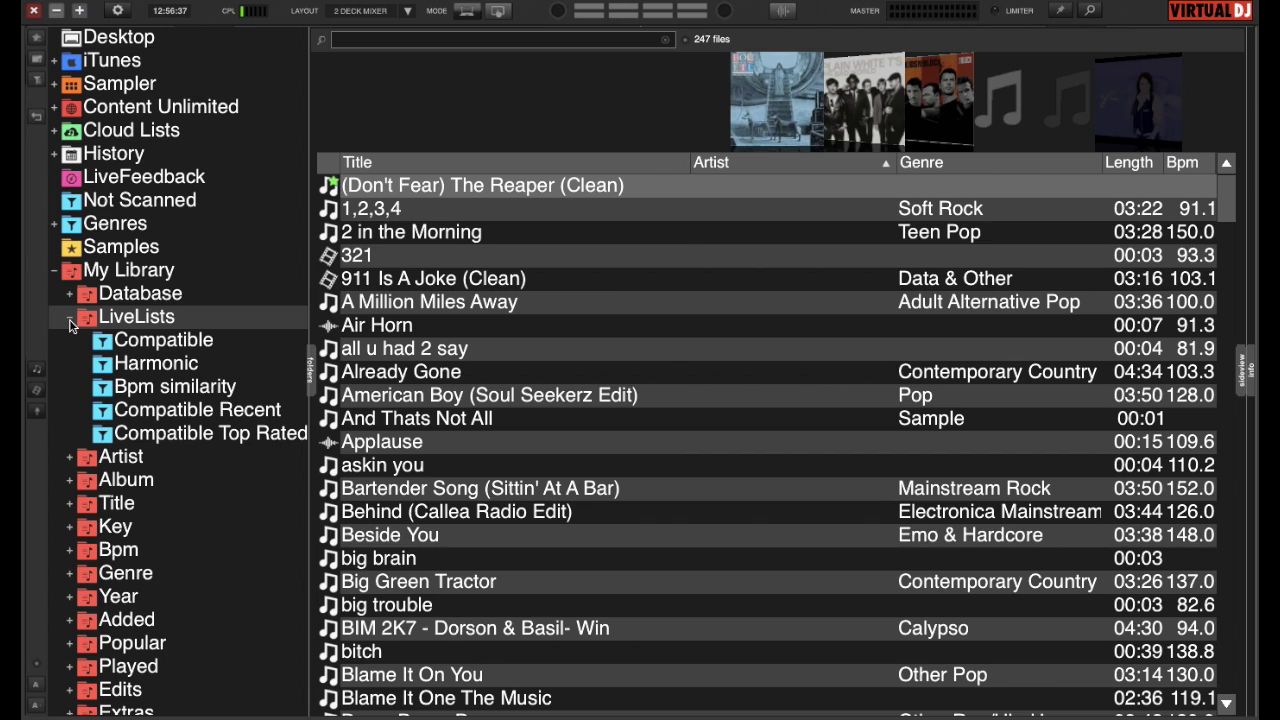
left_click(139, 344)
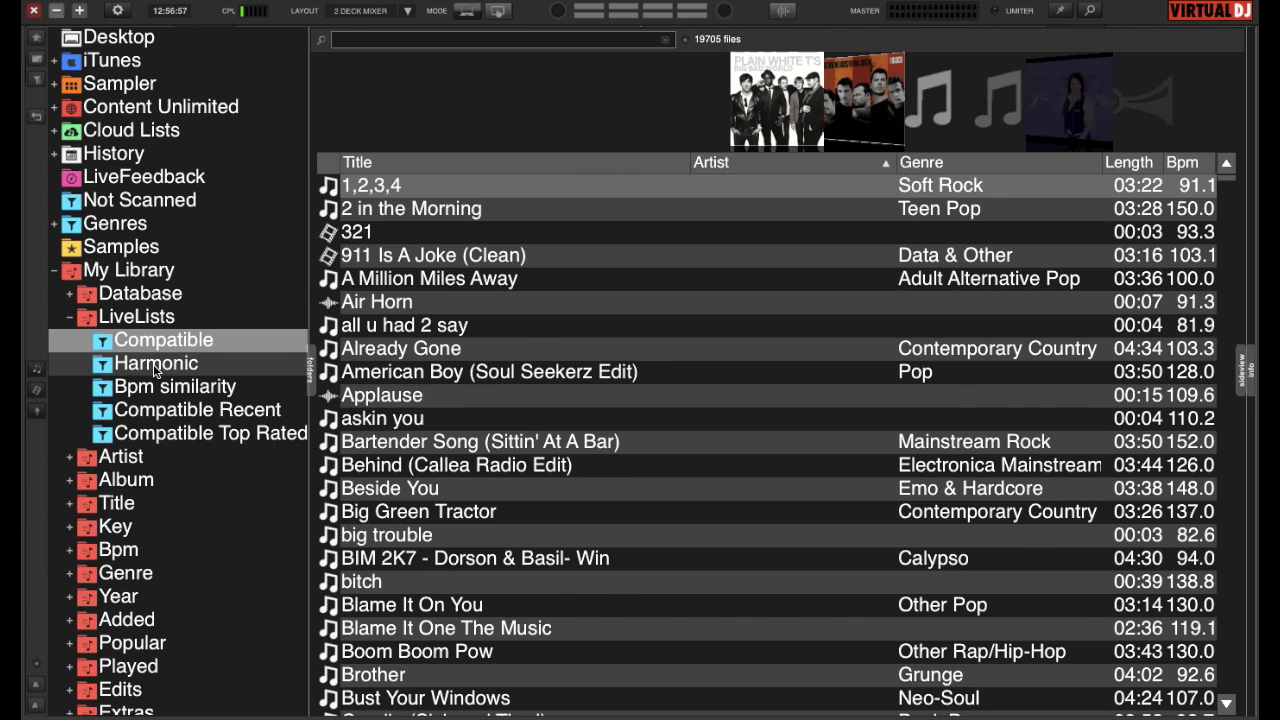
left_click(155, 371)
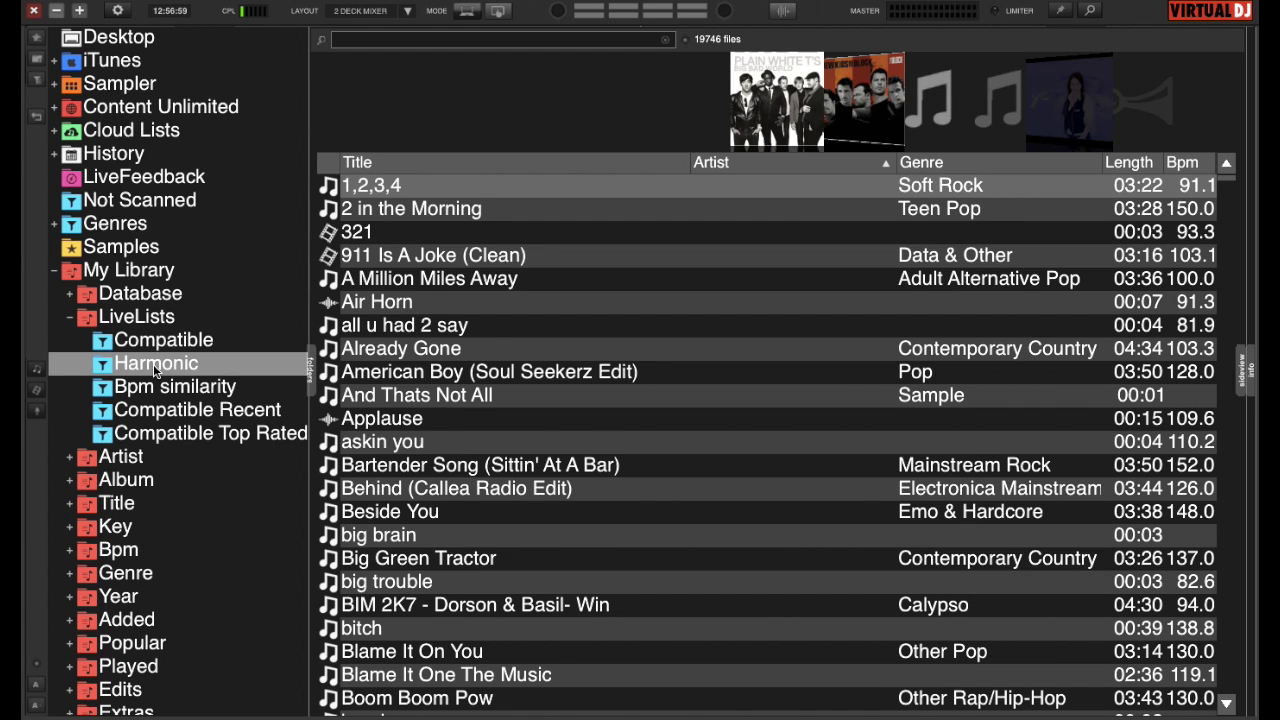
left_click(147, 390)
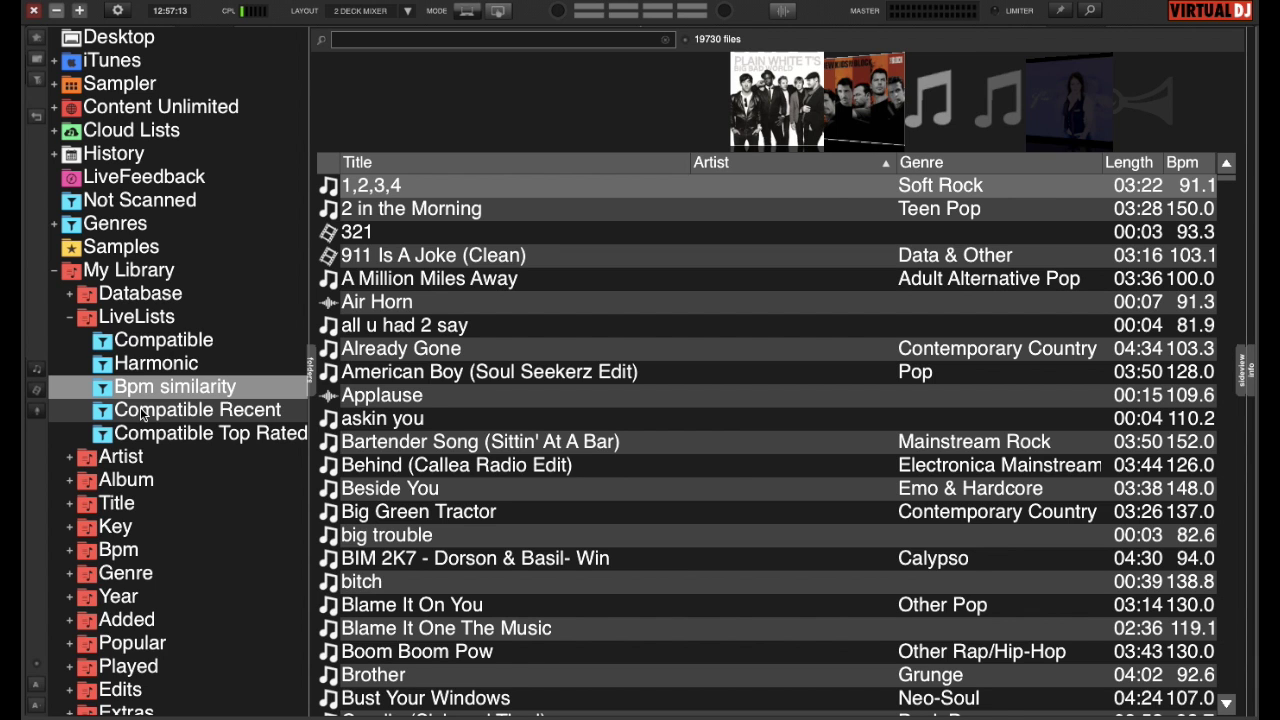
left_click(141, 411)
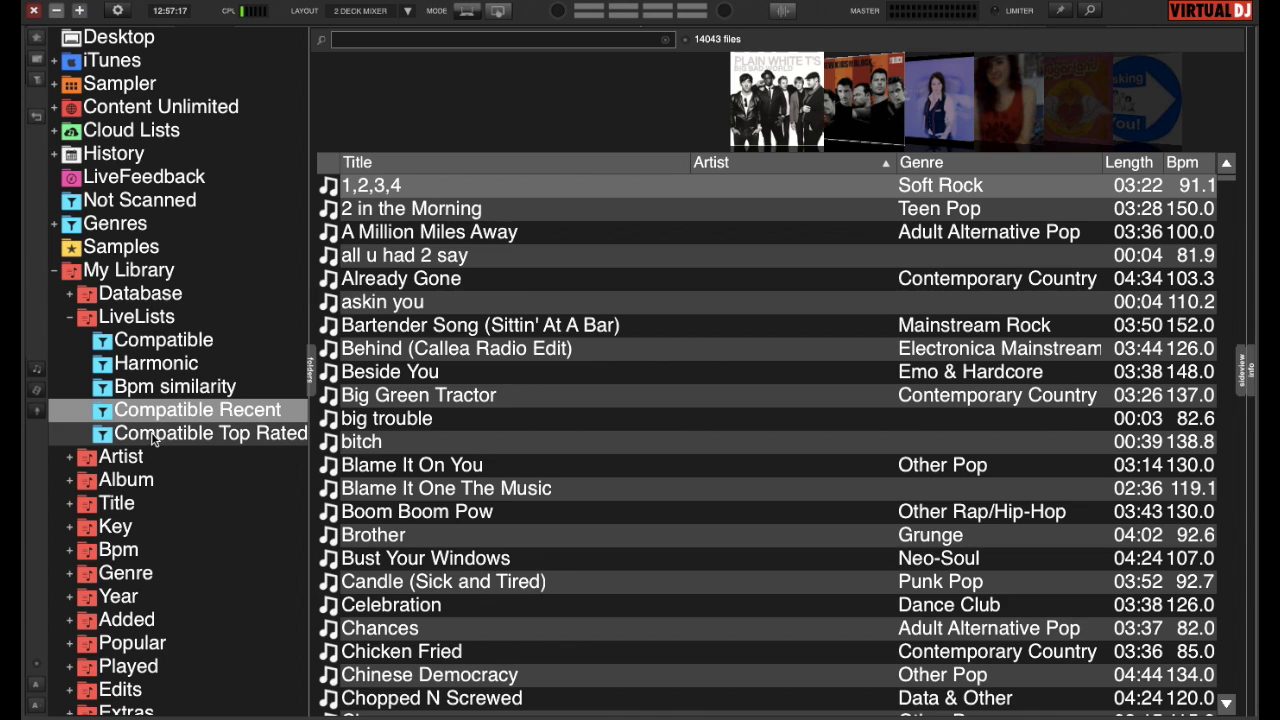
left_click(155, 440)
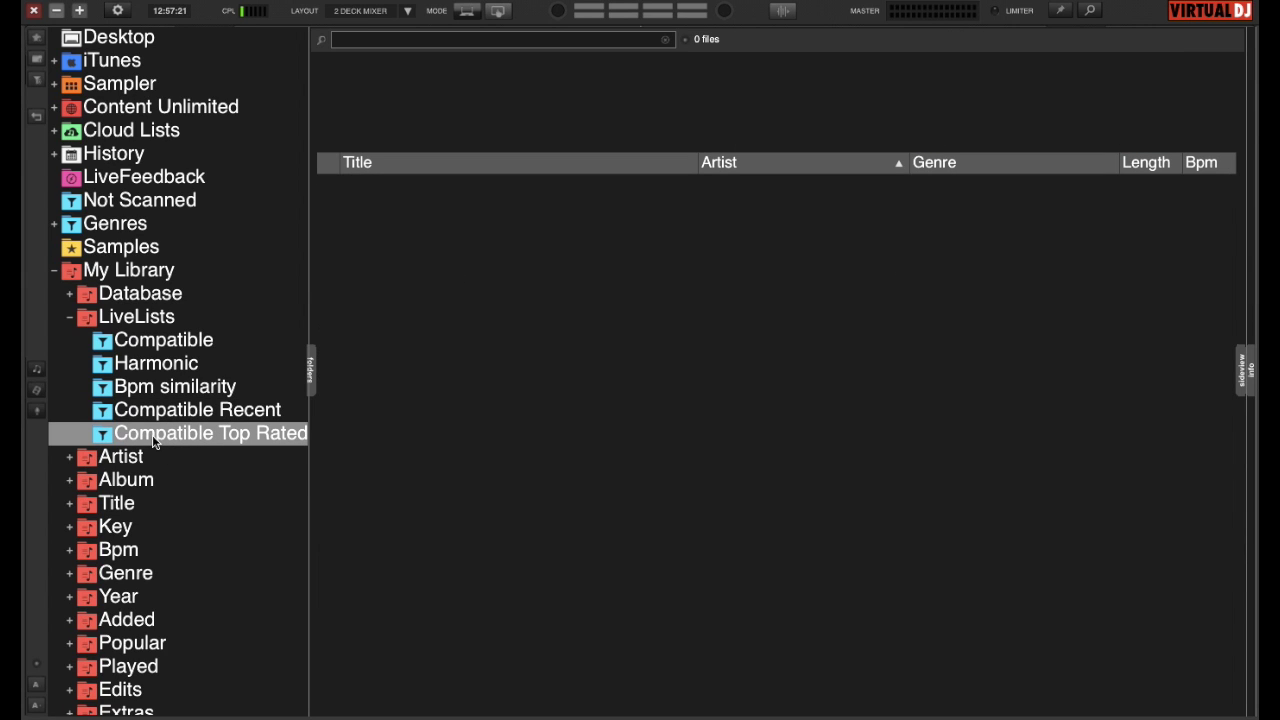
left_click(69, 294)
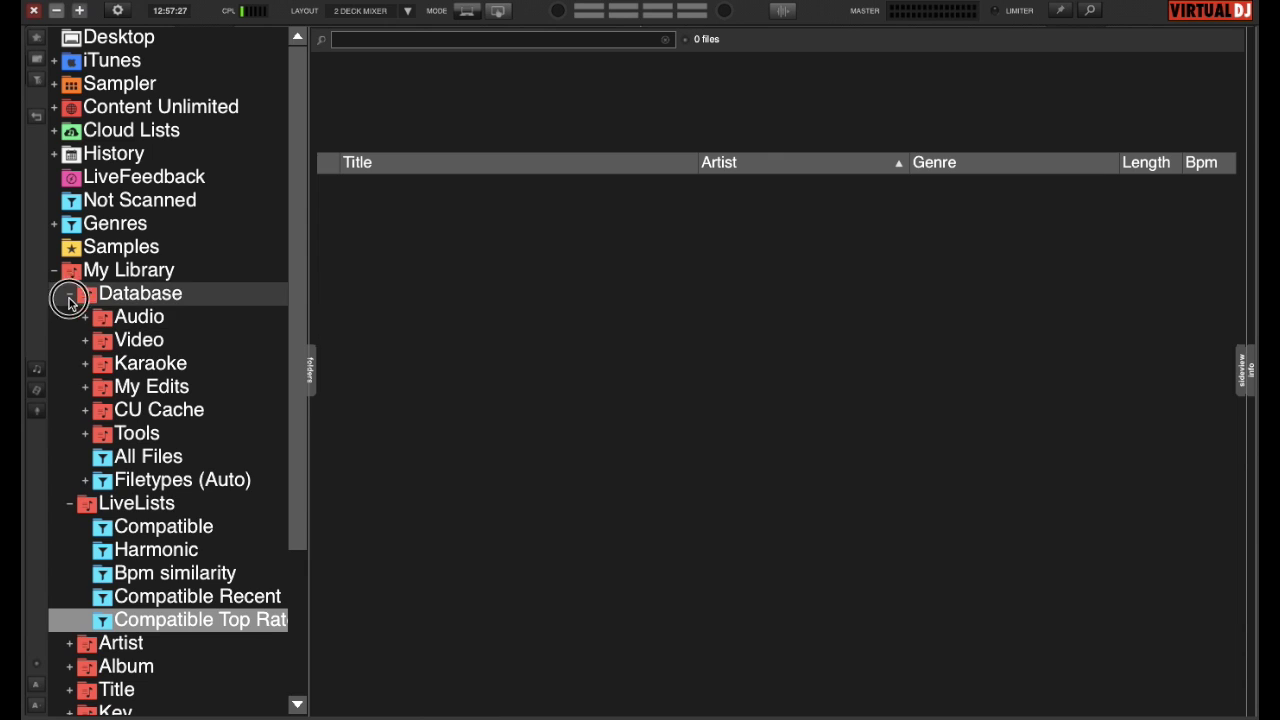
Collapse Database and LiveLists, then open and close Artist to inspect its letter filters
left_click(69, 297)
left_click(69, 318)
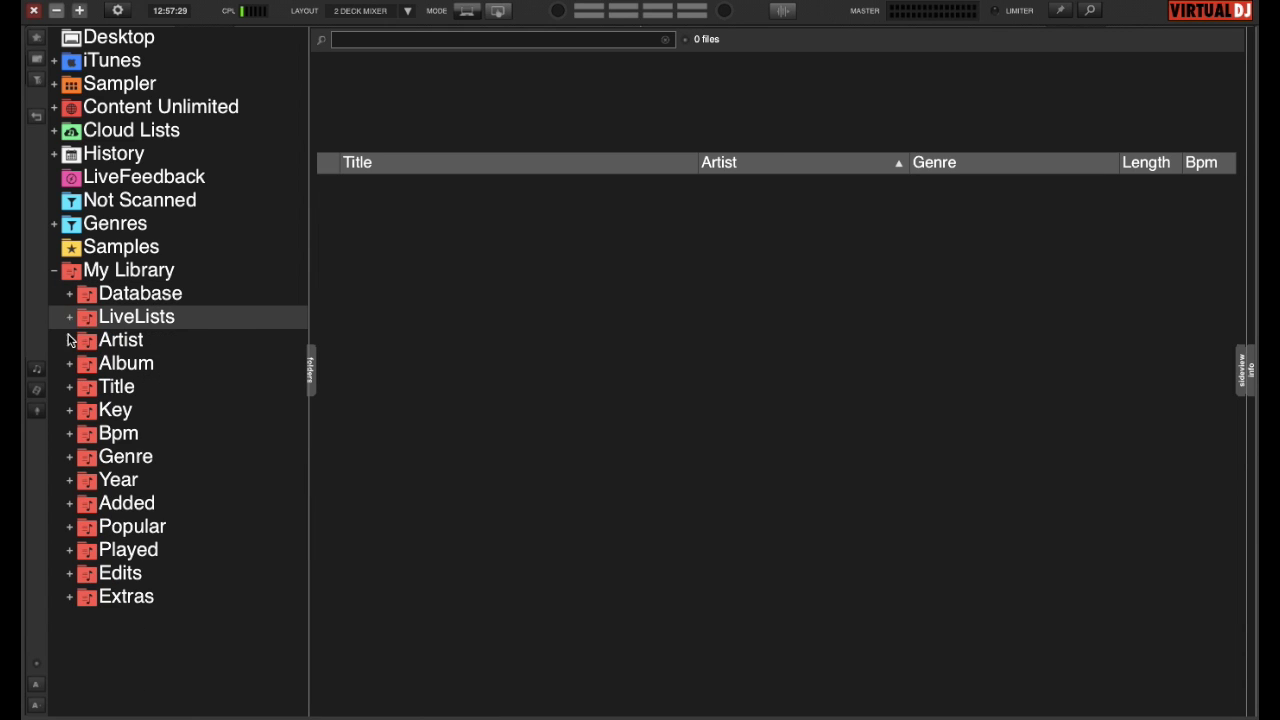
left_click(69, 341)
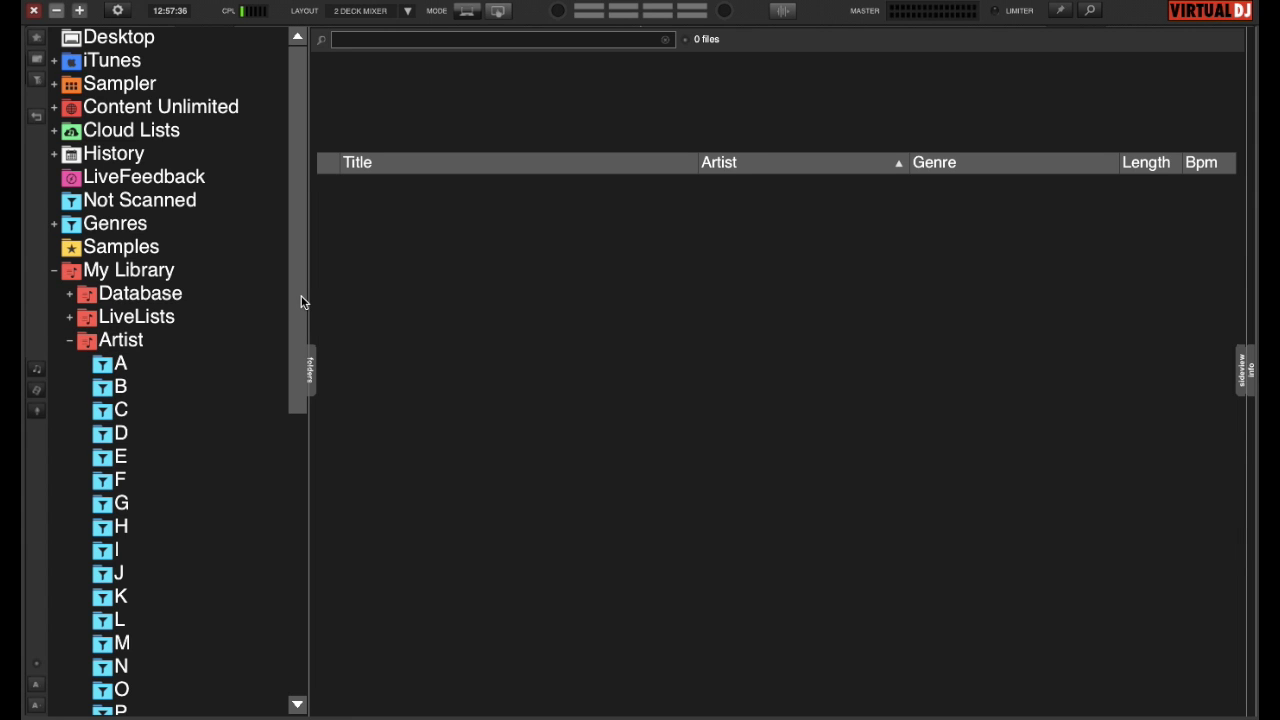
mouse_move(302, 302)
left_mouse_down()
mouse_move(286, 516)
mouse_move(303, 391)
mouse_move(303, 330)
mouse_move(290, 318)
left_mouse_up()
left_click(70, 300)
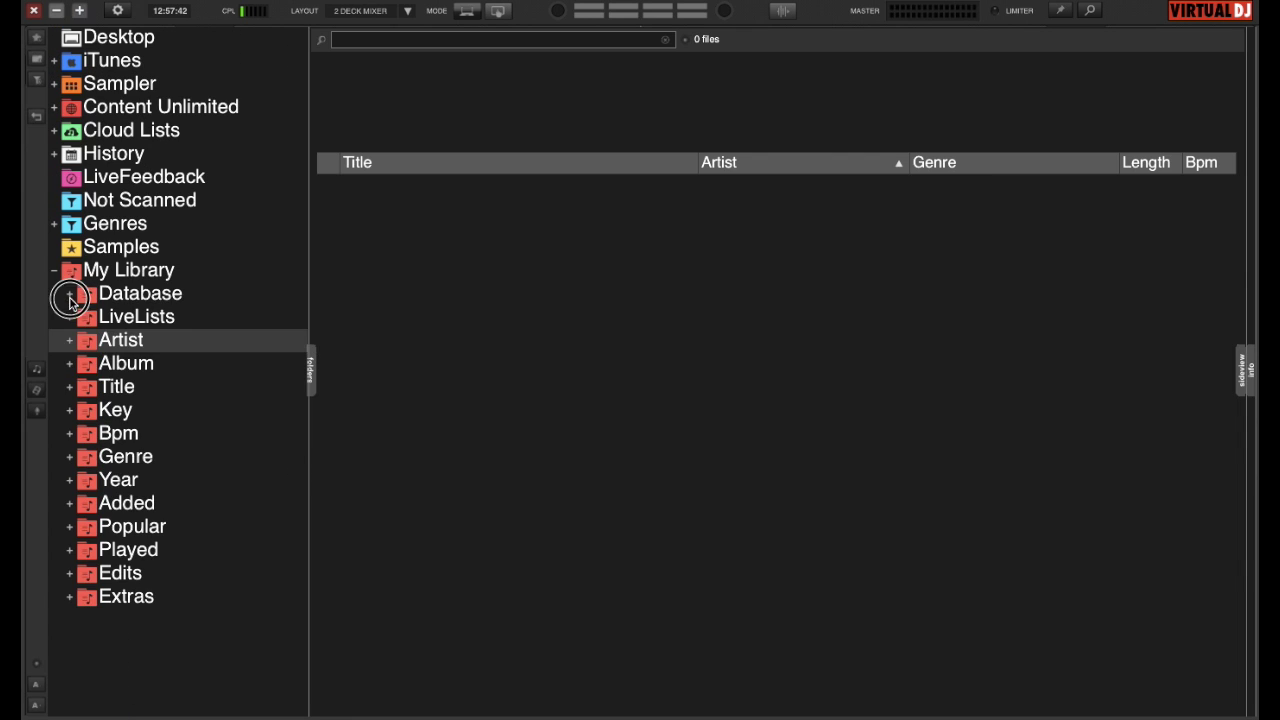
Inspect and collapse the Album and Title folders, then expand the Key category
left_click(70, 366)
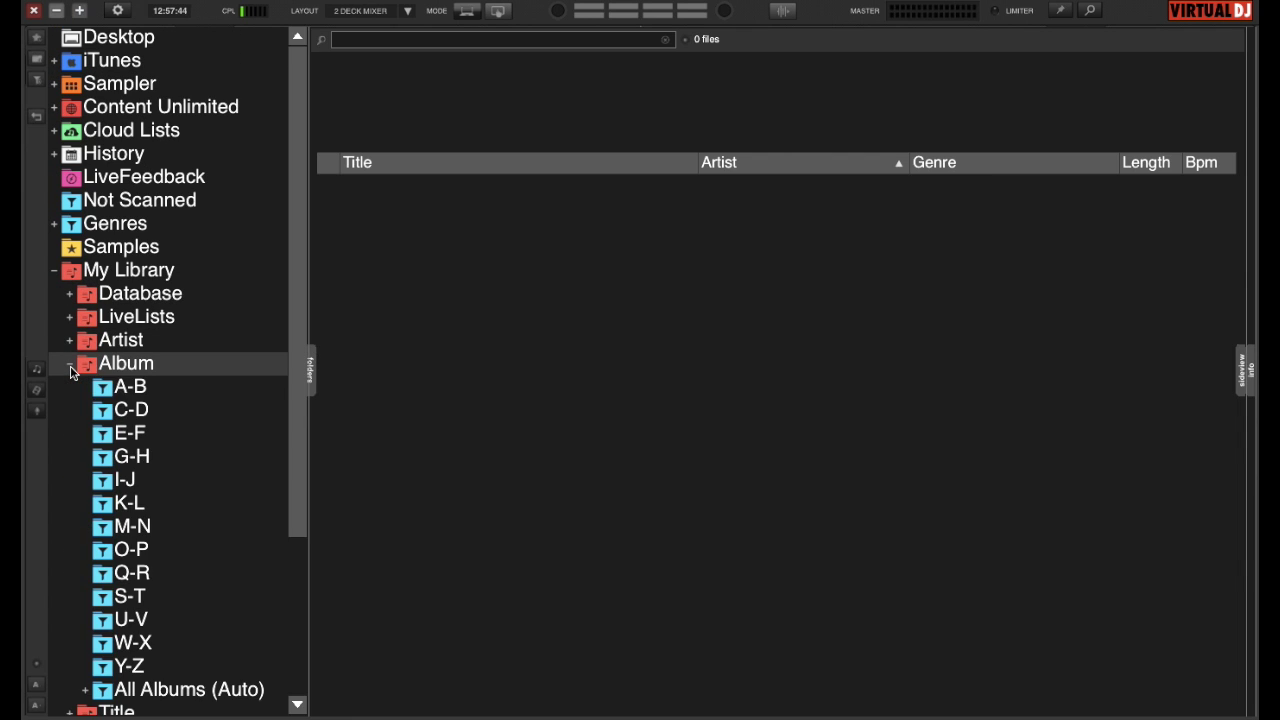
left_click(71, 368)
left_click(70, 387)
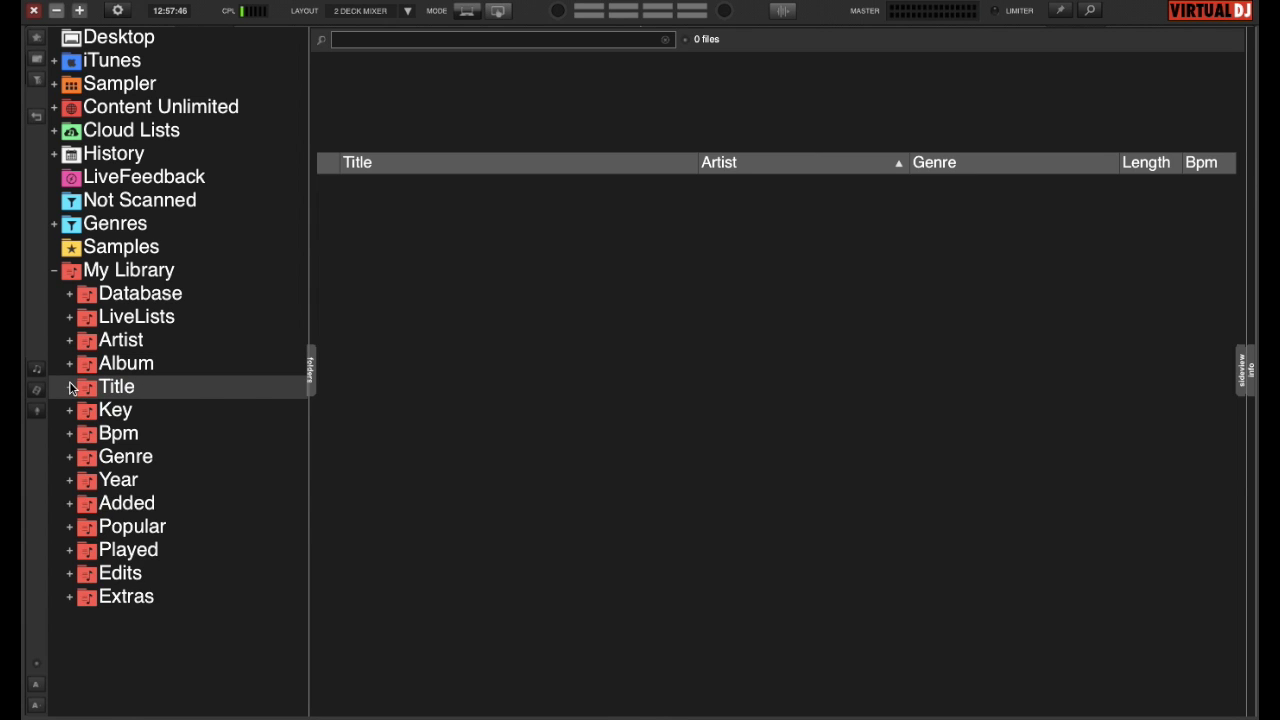
left_click(70, 388)
left_click(70, 414)
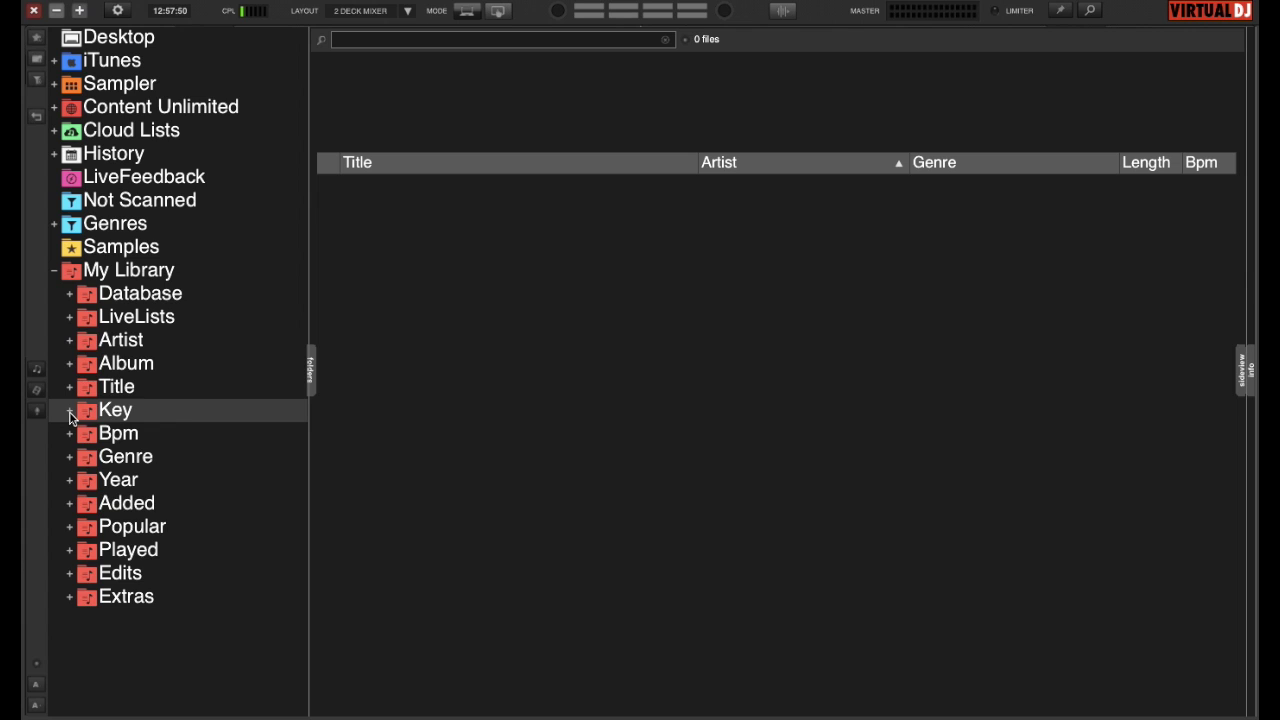
left_click(70, 416)
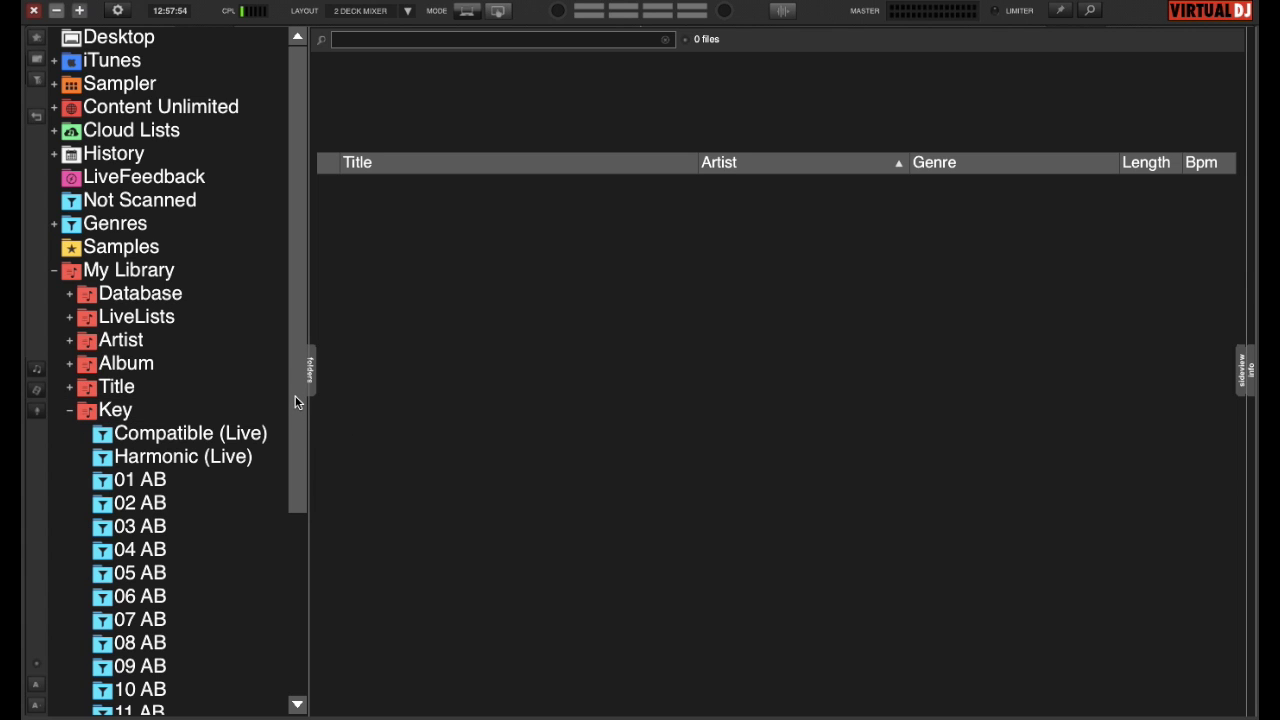
Scroll Key's 01 AB–12 AB filters and bring up options for Compatible (Live), listing 19705 files
left_click_drag(294, 399, 296, 537)
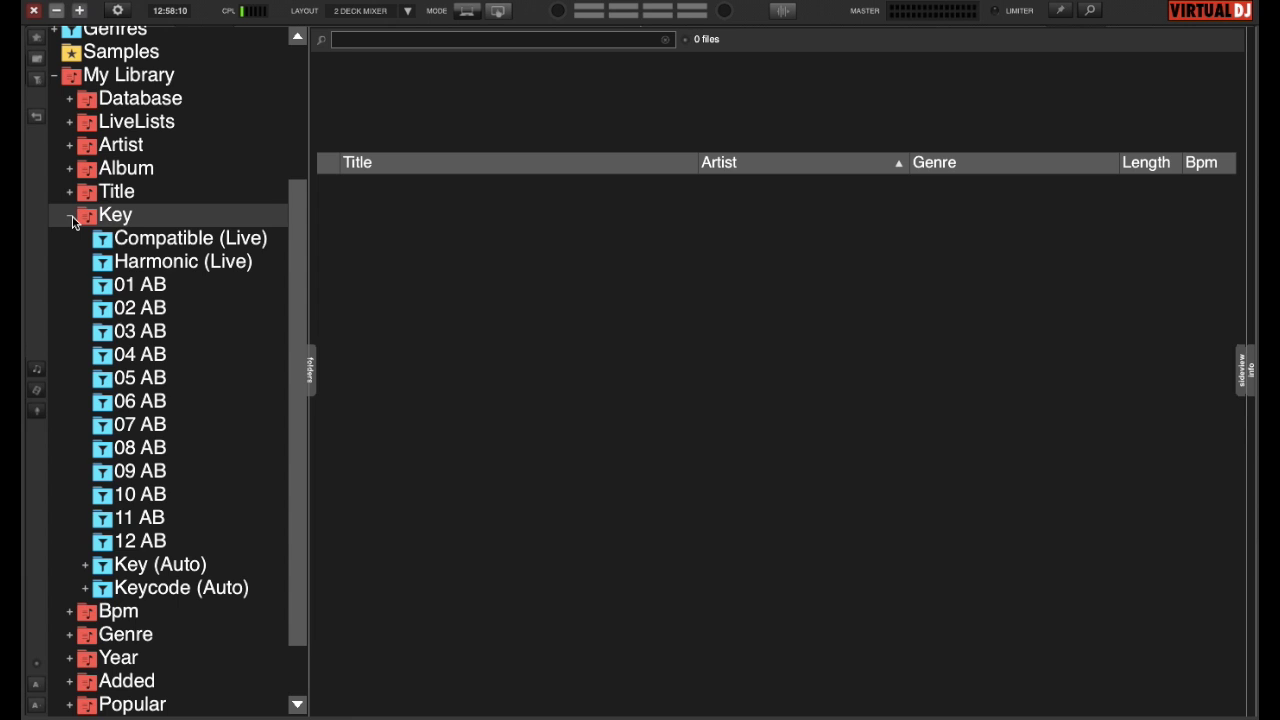
right_click(137, 244)
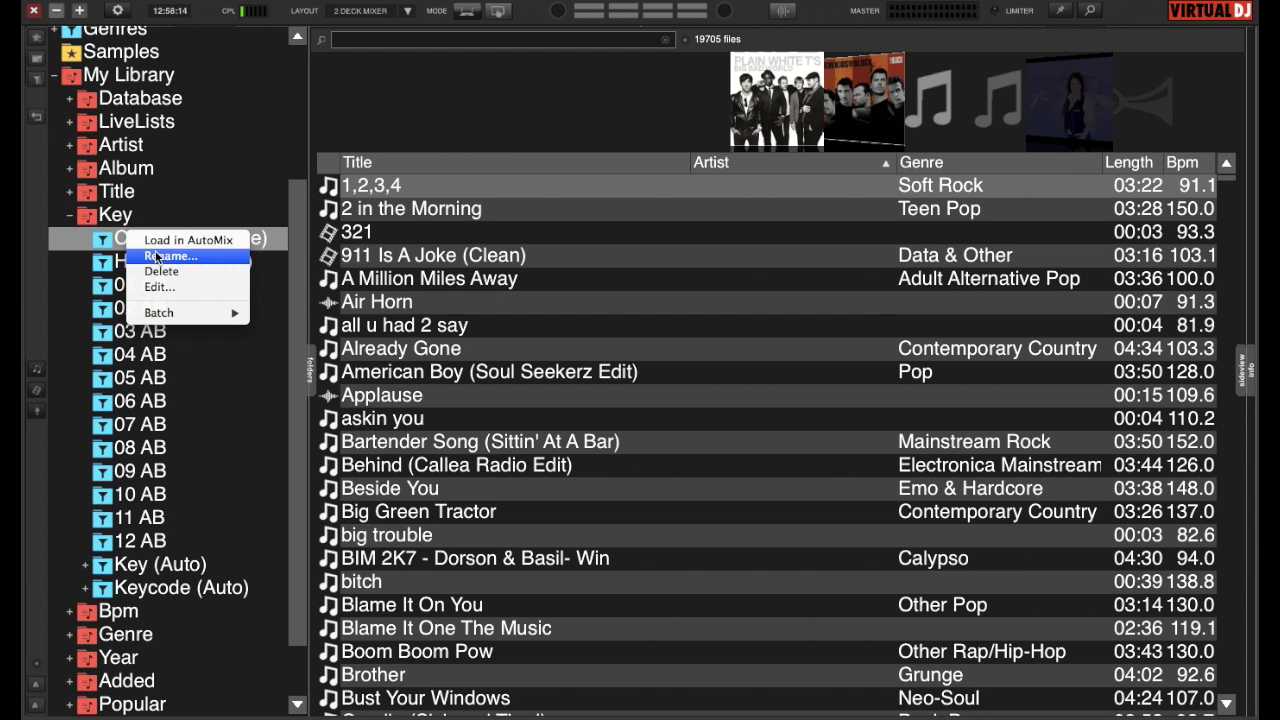
left_click(162, 288)
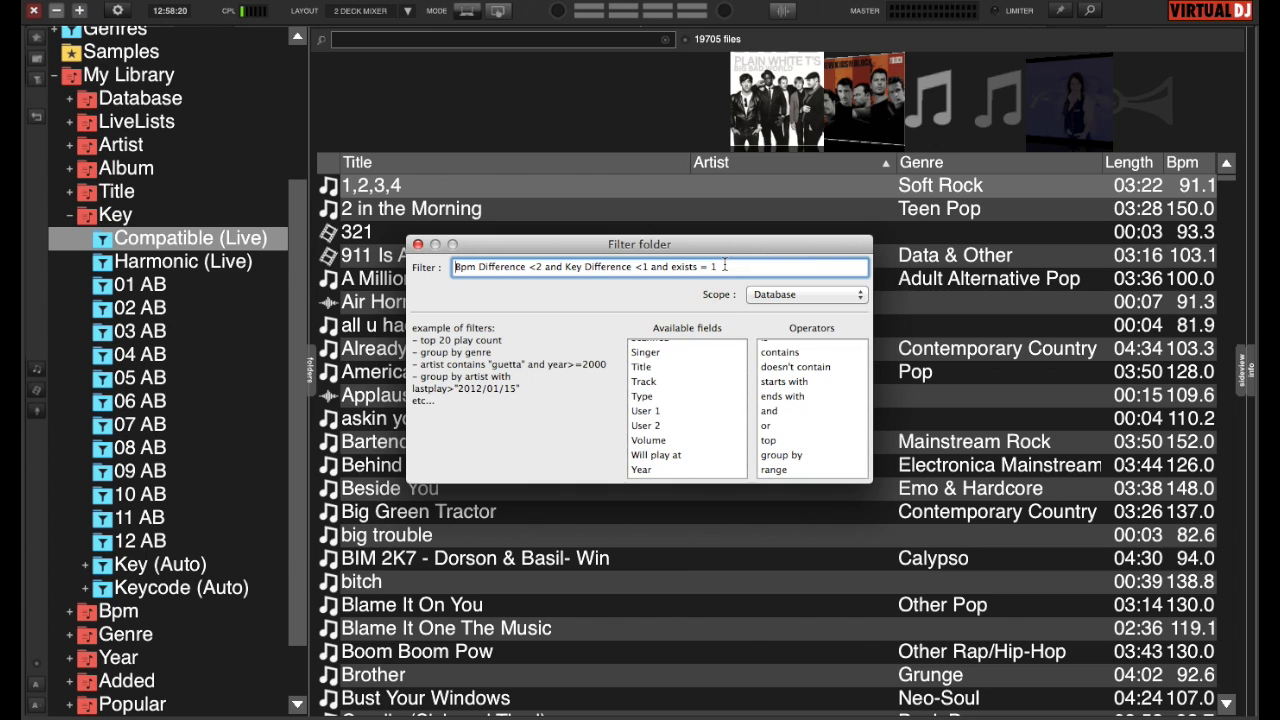
left_click(419, 246)
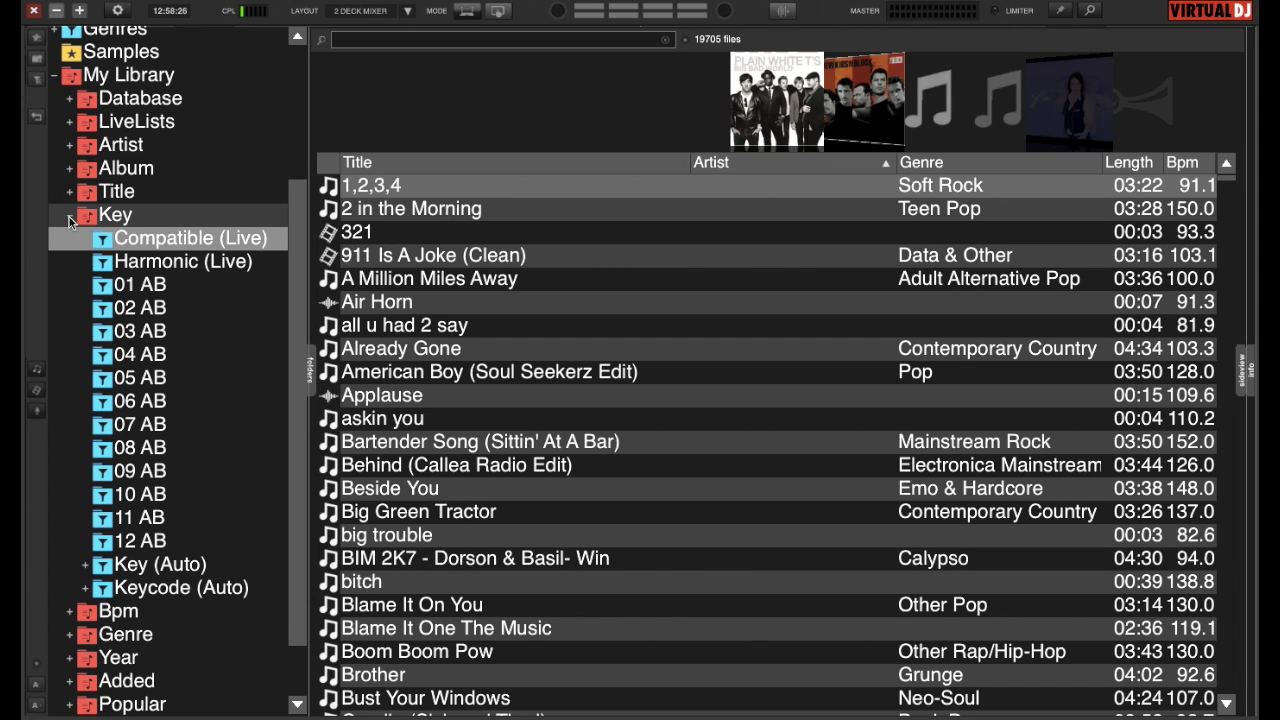
left_click(69, 217)
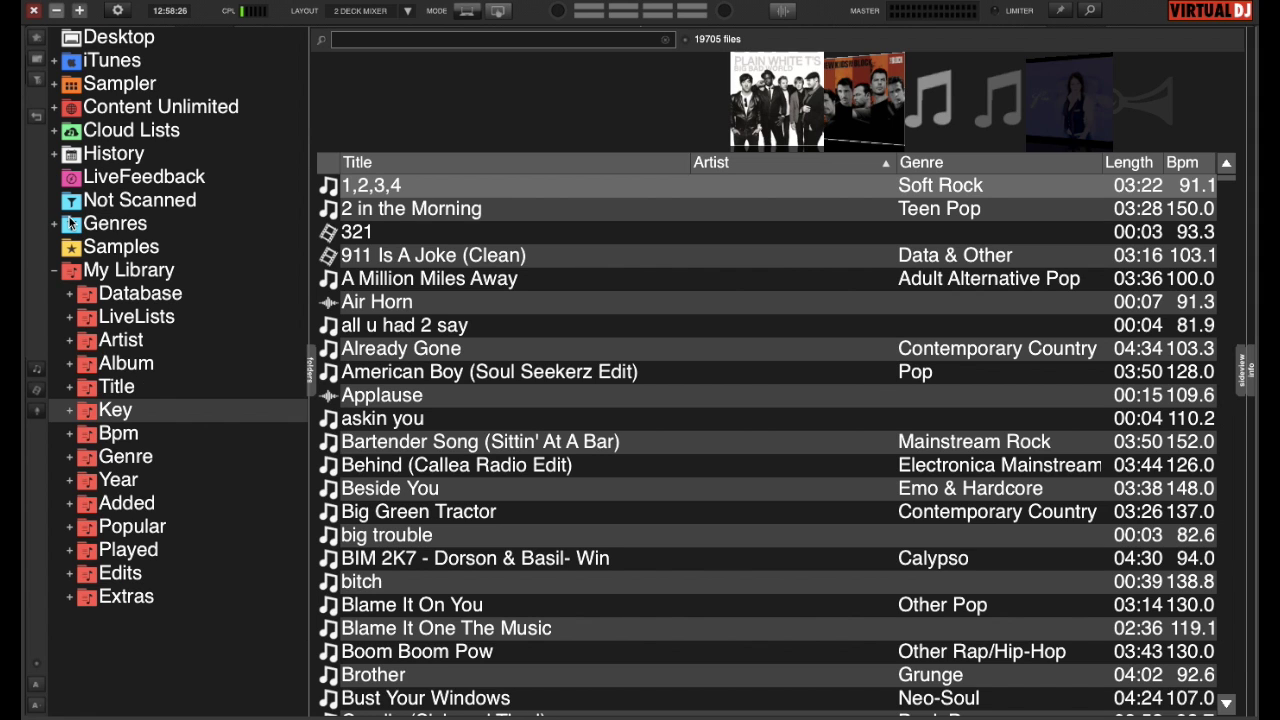
Expand Bpm and scroll through its filters from Similar bpm (Live) to 00-60 bpm
left_click(68, 437)
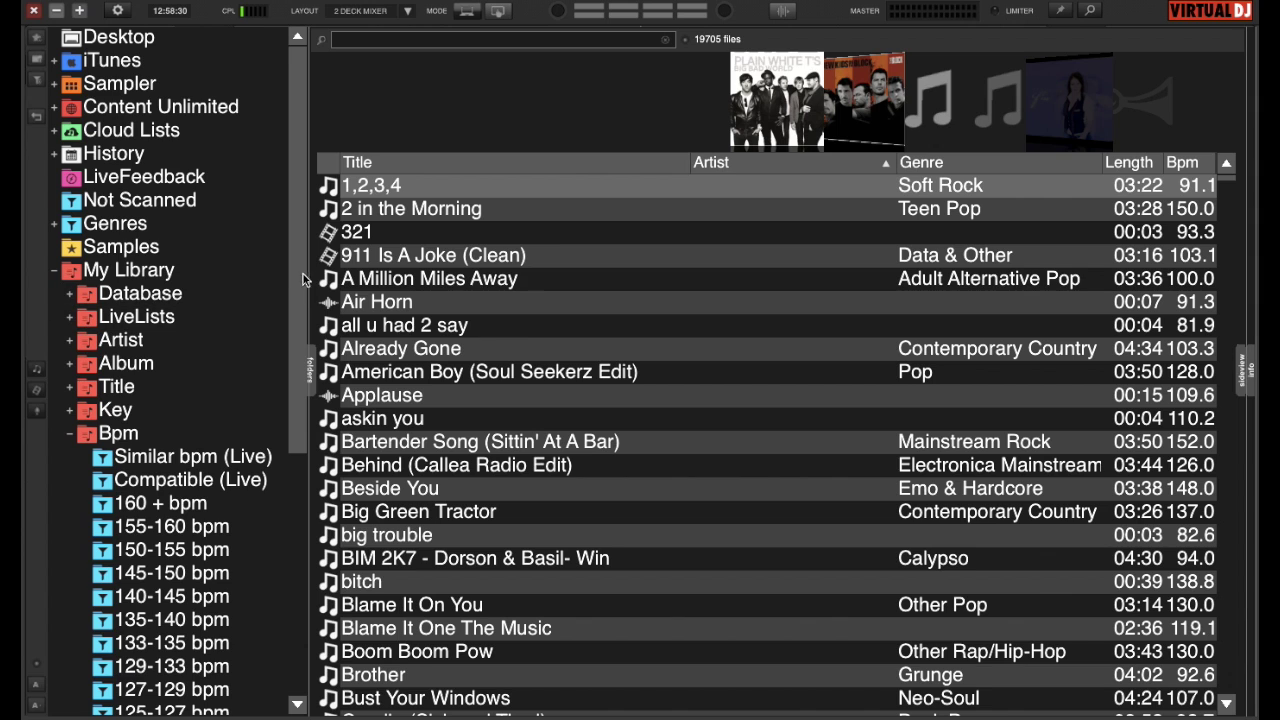
left_click_drag(297, 271, 289, 454)
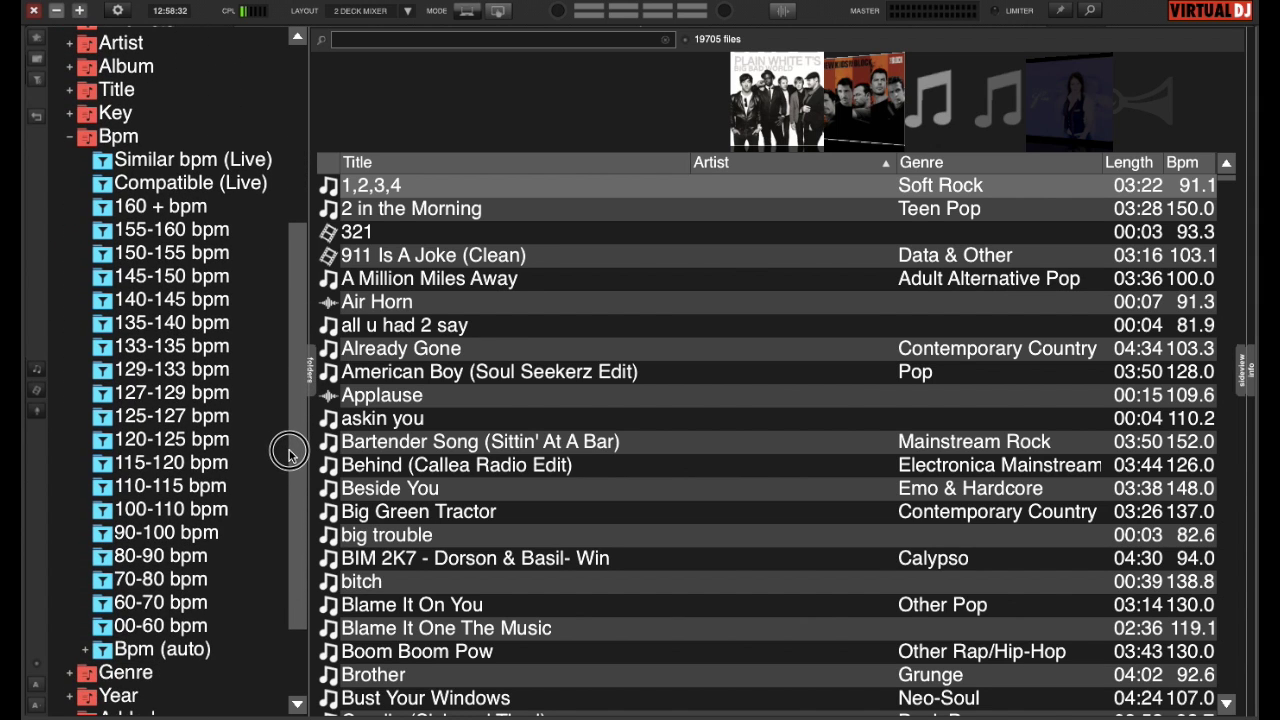
Collapse Bpm, expand Genre, and open then close All Genres (Auto) above filters like Dubstep
left_click(69, 140)
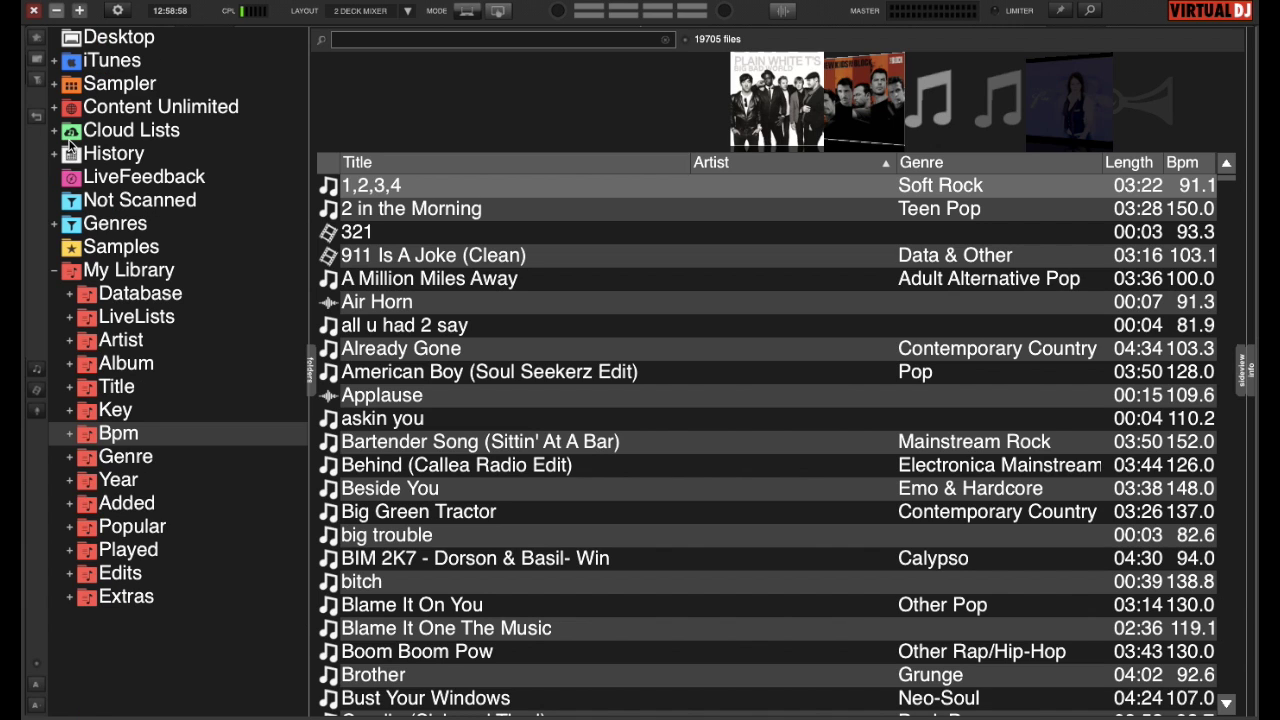
left_click(69, 457)
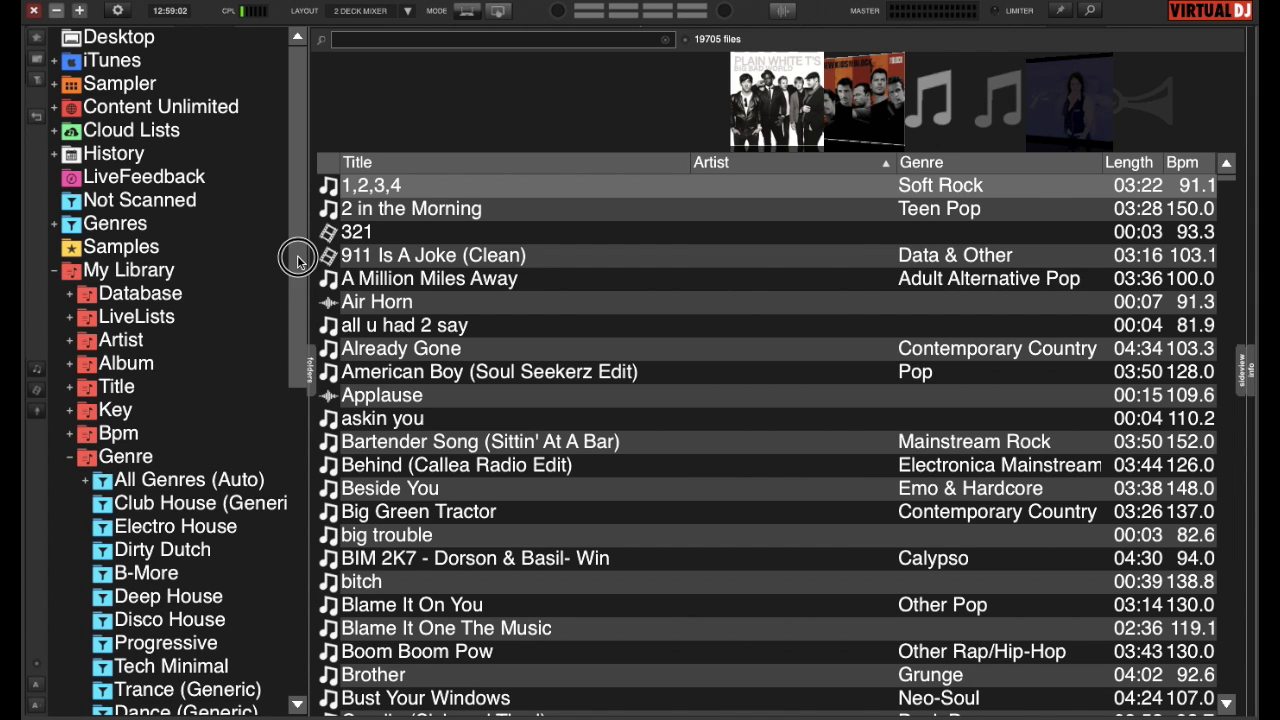
left_click_drag(297, 257, 310, 440)
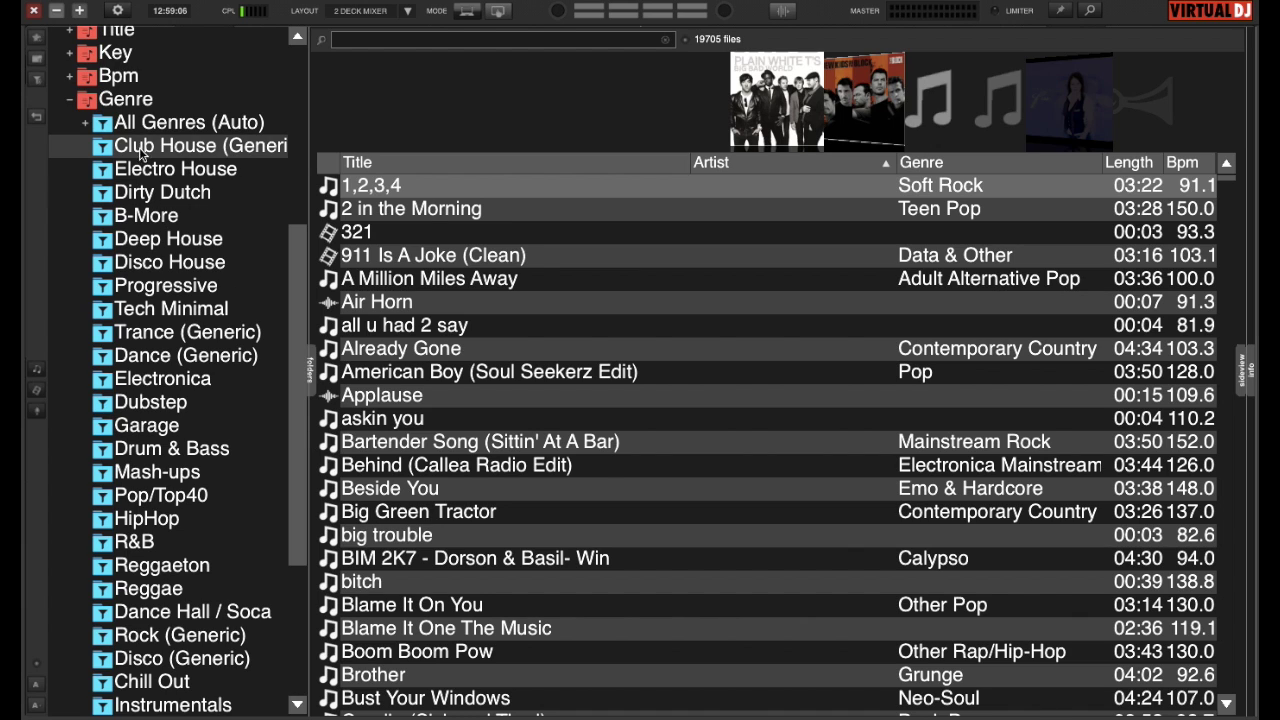
left_click(87, 125)
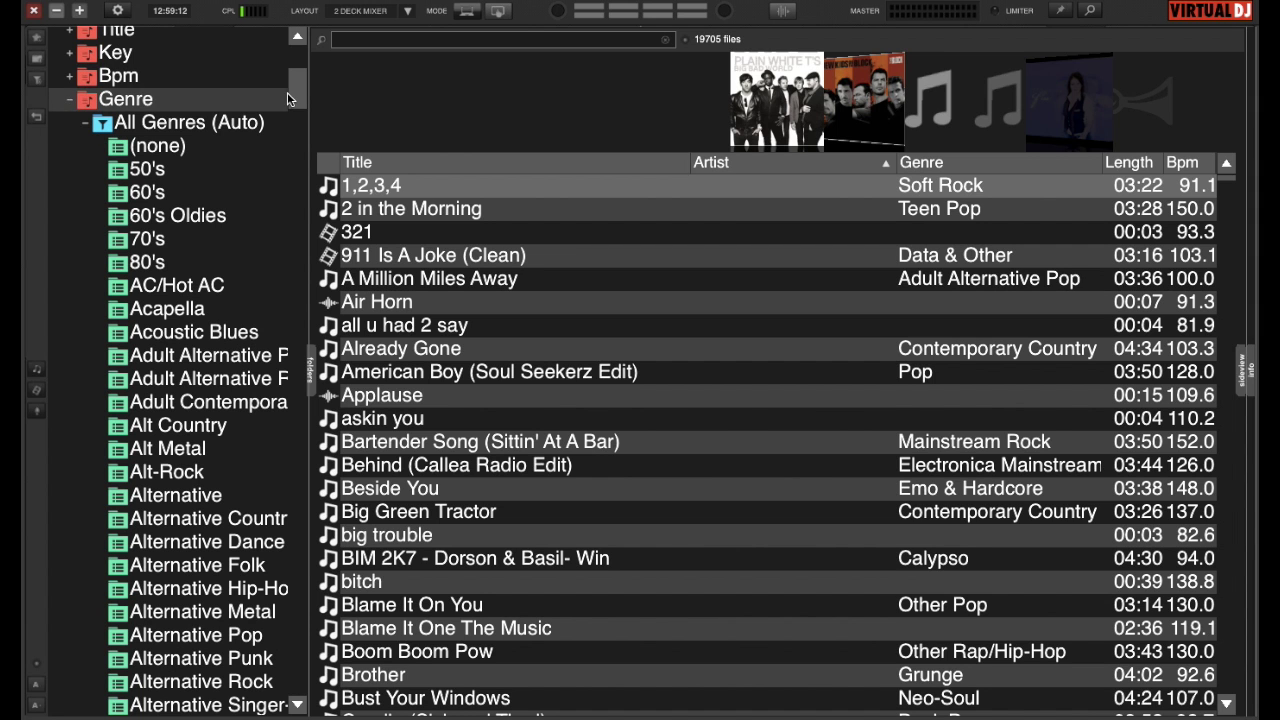
mouse_move(291, 91)
left_mouse_down()
mouse_move(294, 133)
mouse_move(296, 71)
mouse_move(294, 314)
mouse_move(294, 73)
left_mouse_up()
left_click(87, 481)
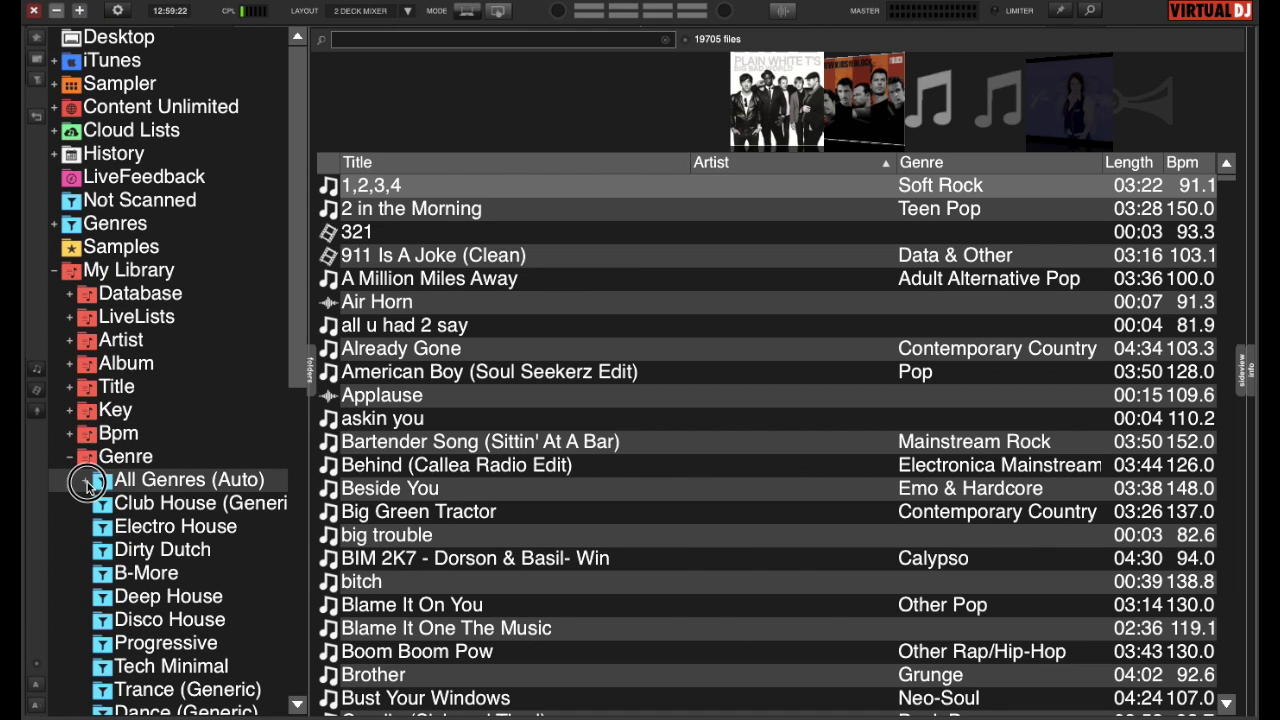
left_click_drag(299, 284, 288, 418)
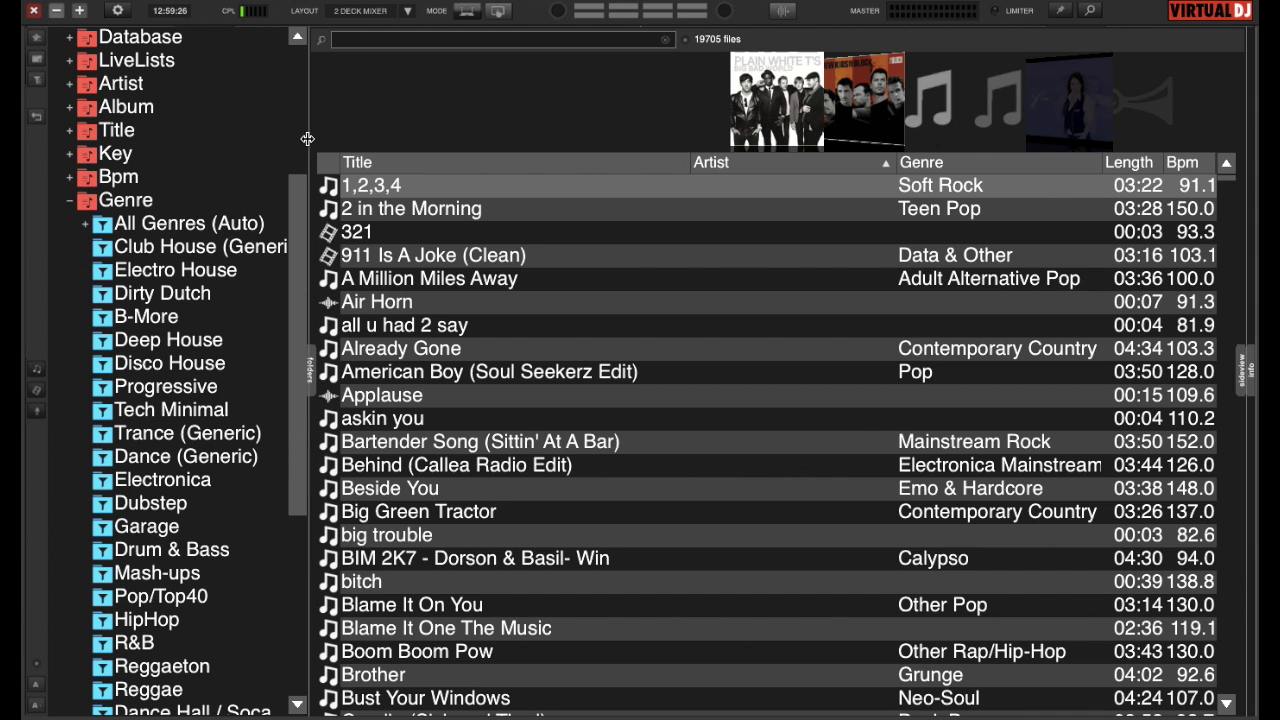
Widen the folder tree, view Club House (Generic) then the 55 Accapellas tracks, and collapse Genre
left_click_drag(310, 140, 349, 138)
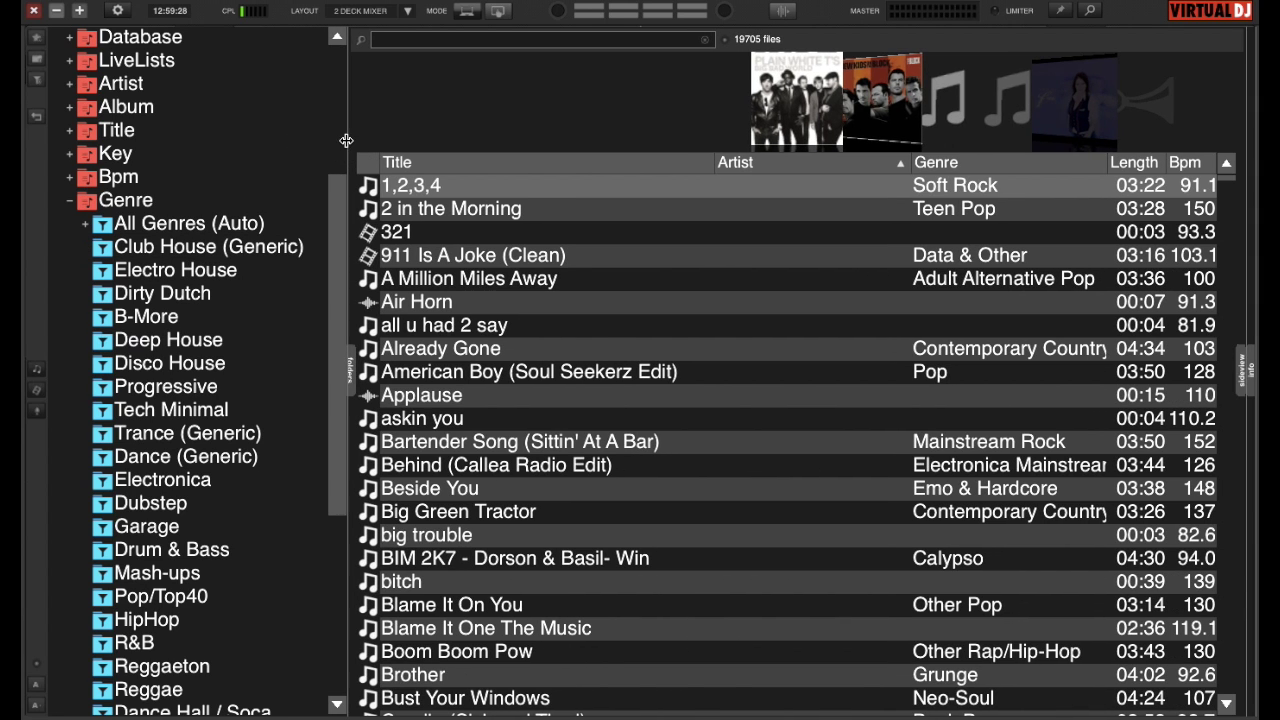
left_click(205, 248)
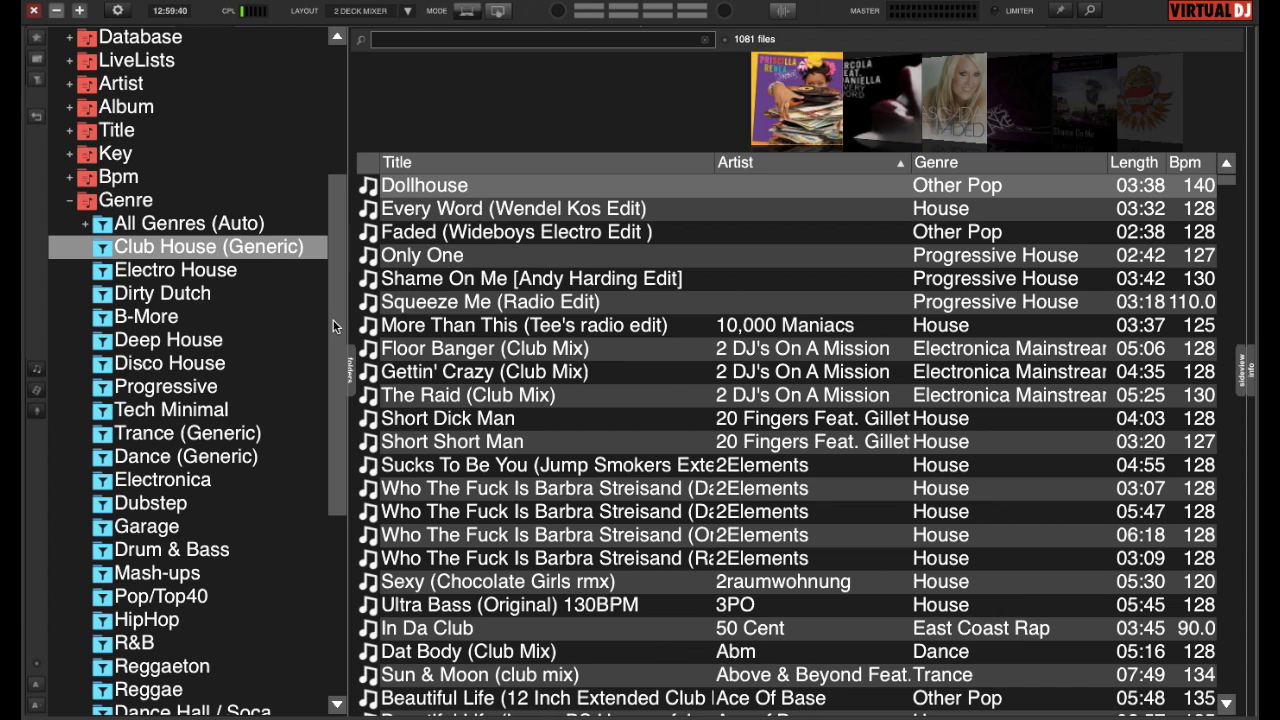
left_click_drag(335, 326, 338, 465)
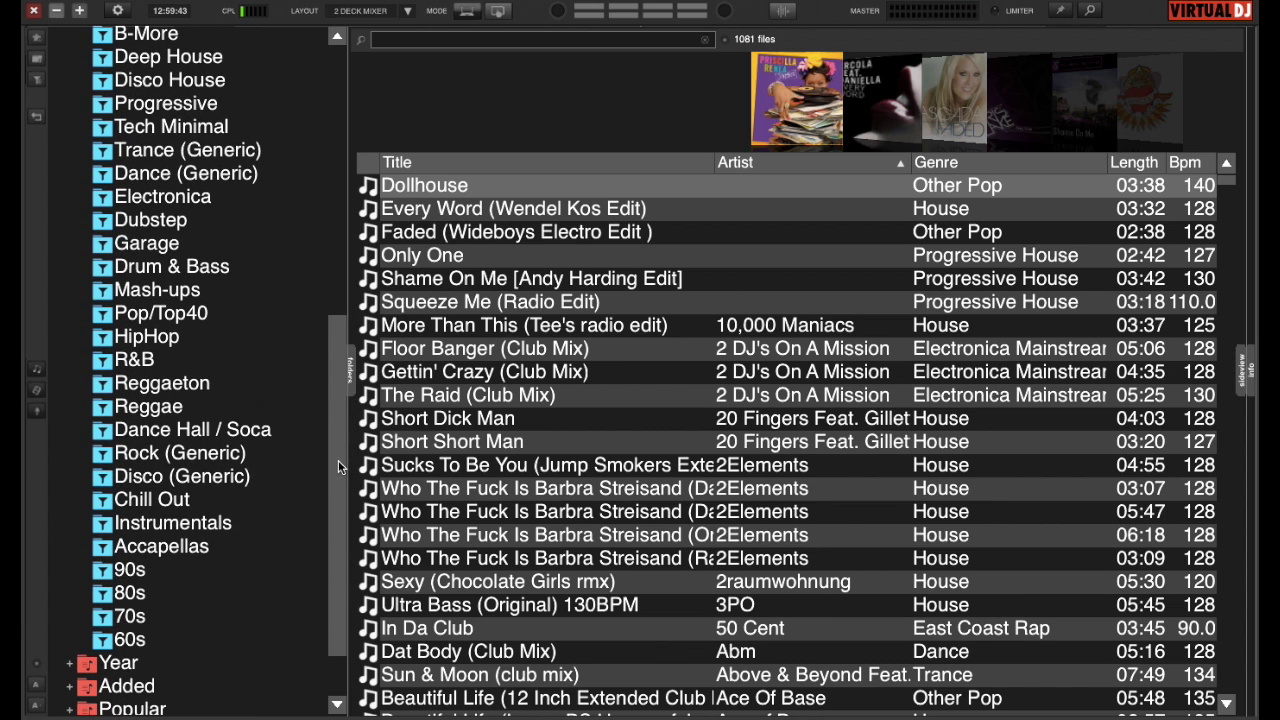
left_click(193, 548)
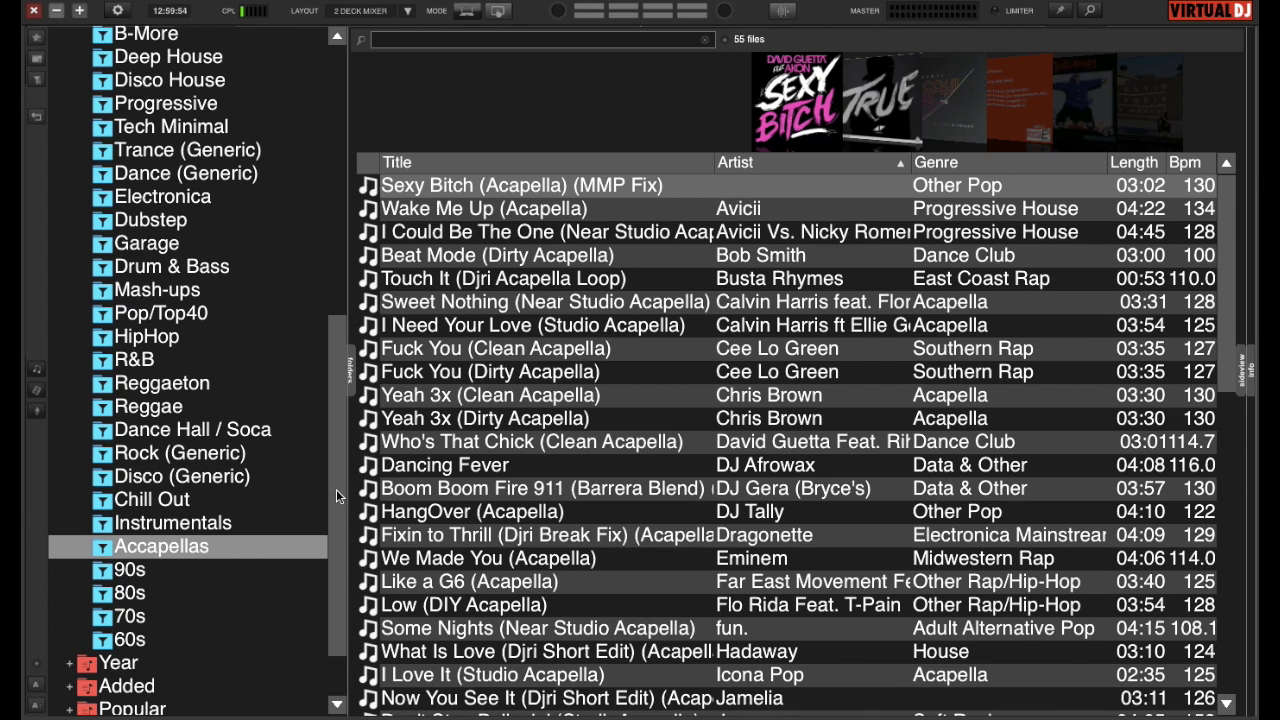
left_click_drag(336, 495, 334, 305)
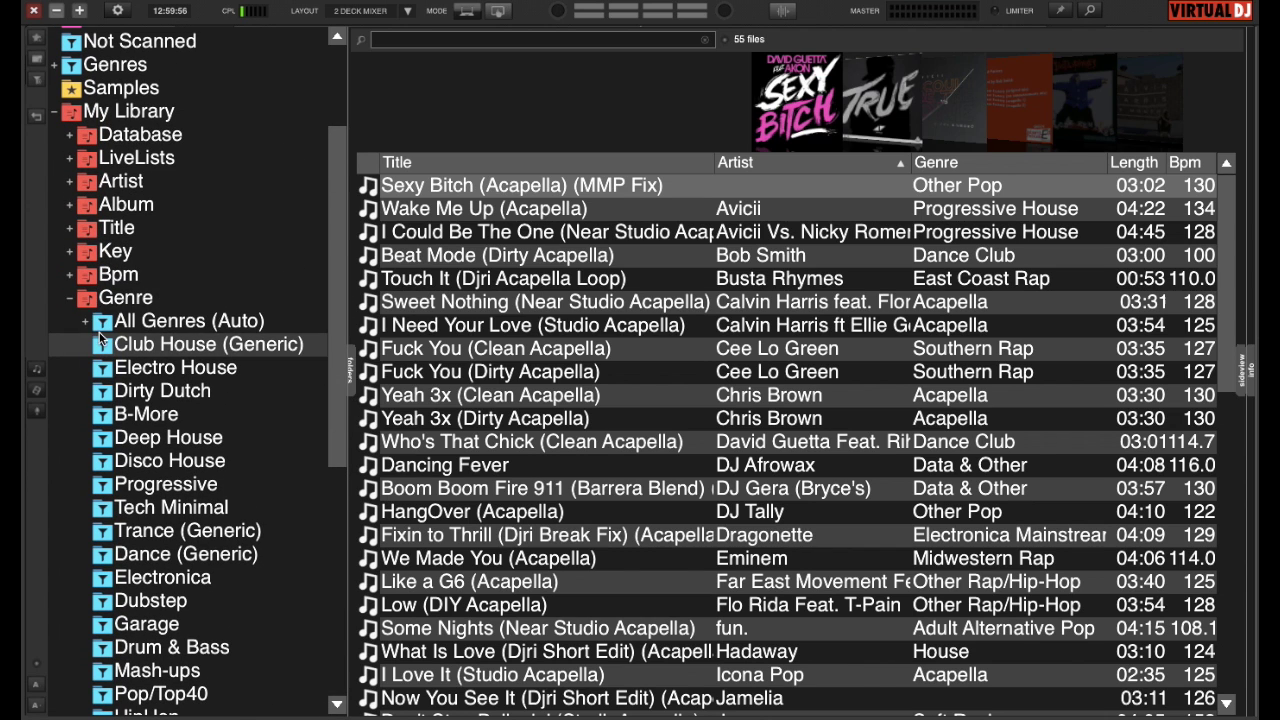
left_click(68, 301)
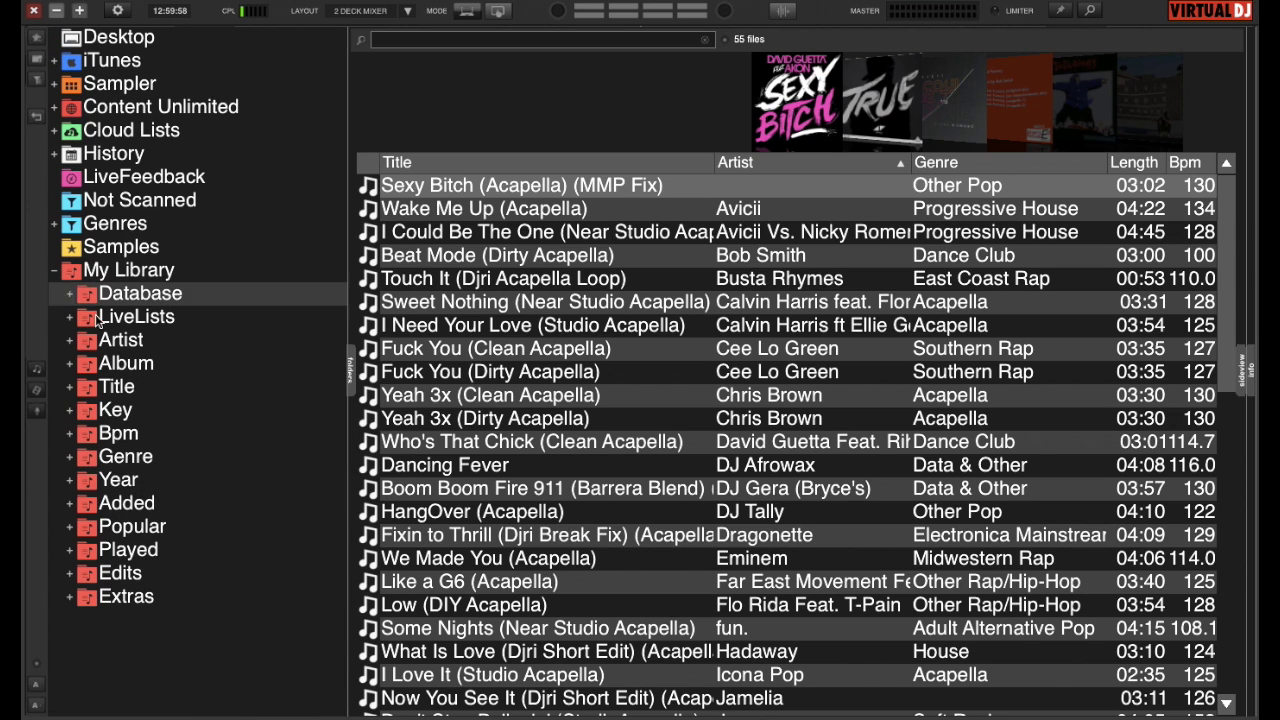
left_click(69, 480)
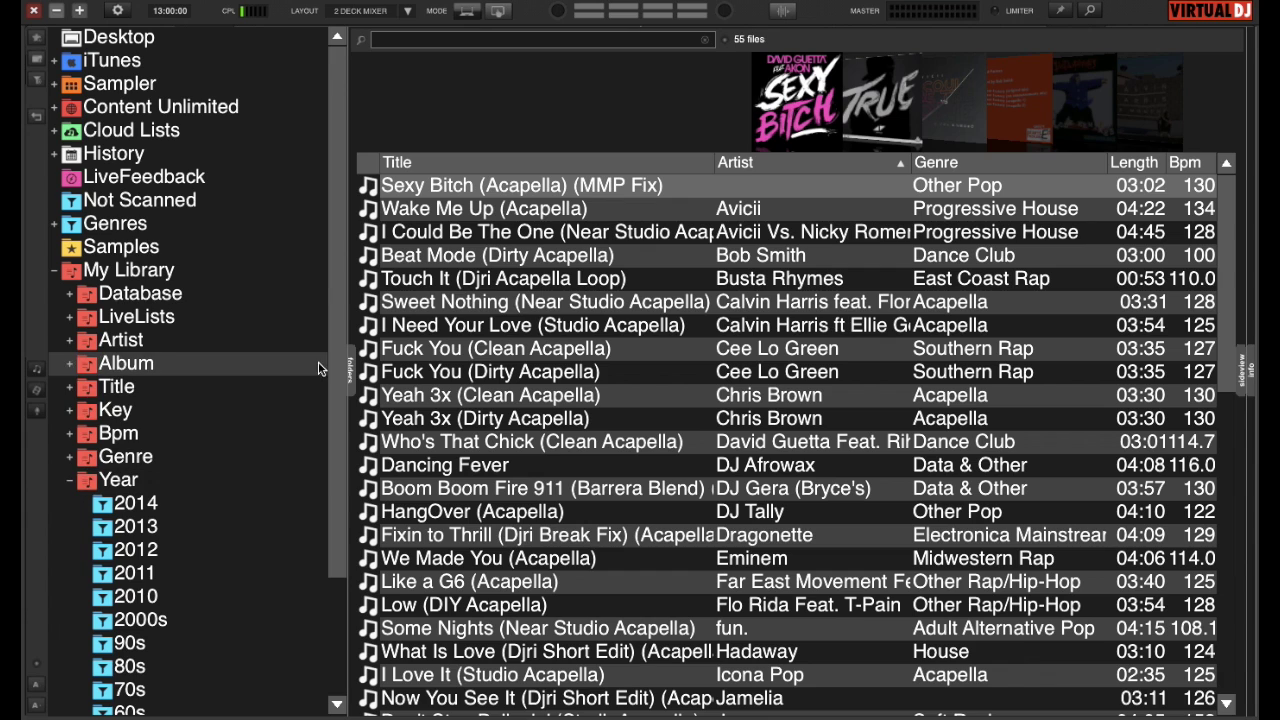
left_click_drag(335, 358, 329, 486)
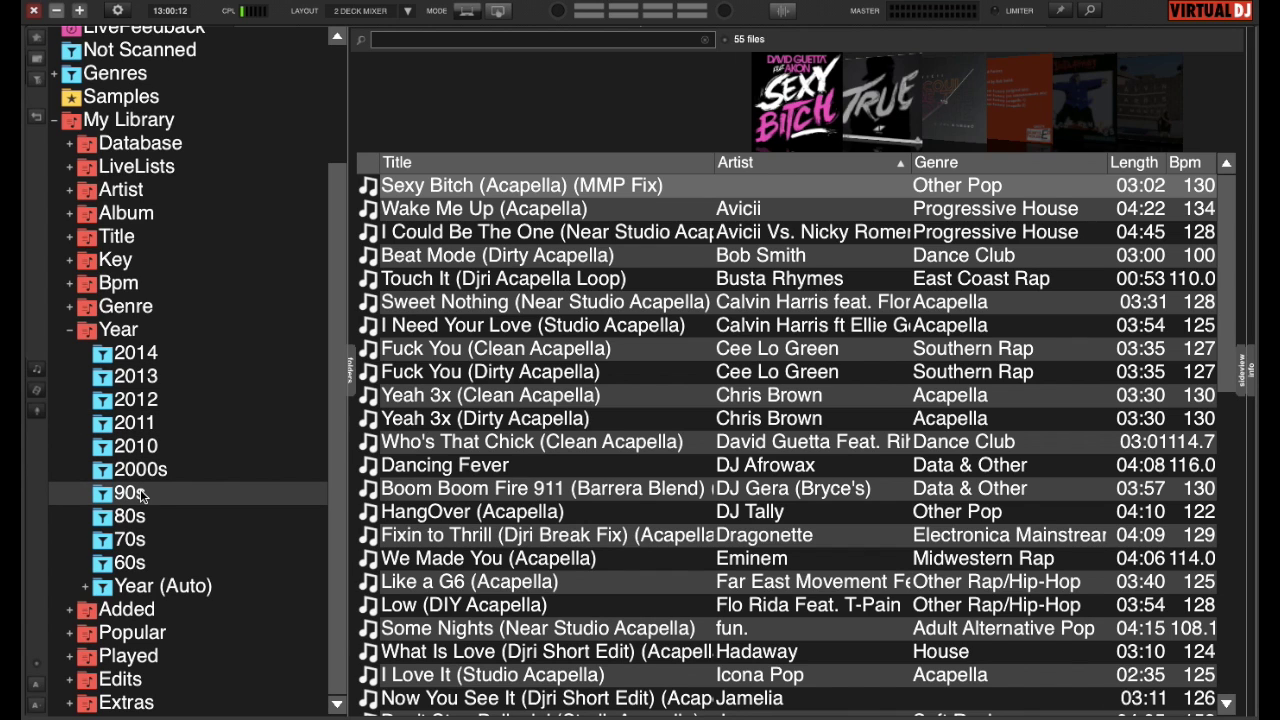
left_click(72, 336)
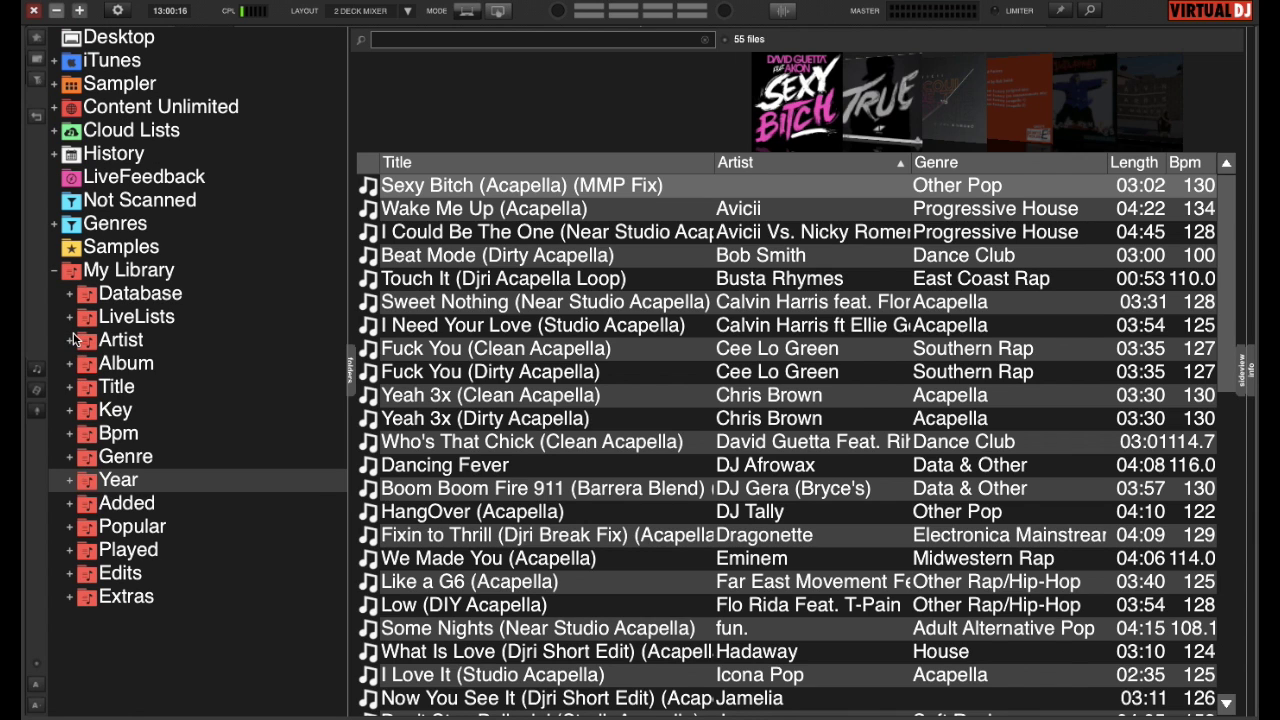
left_click(70, 505)
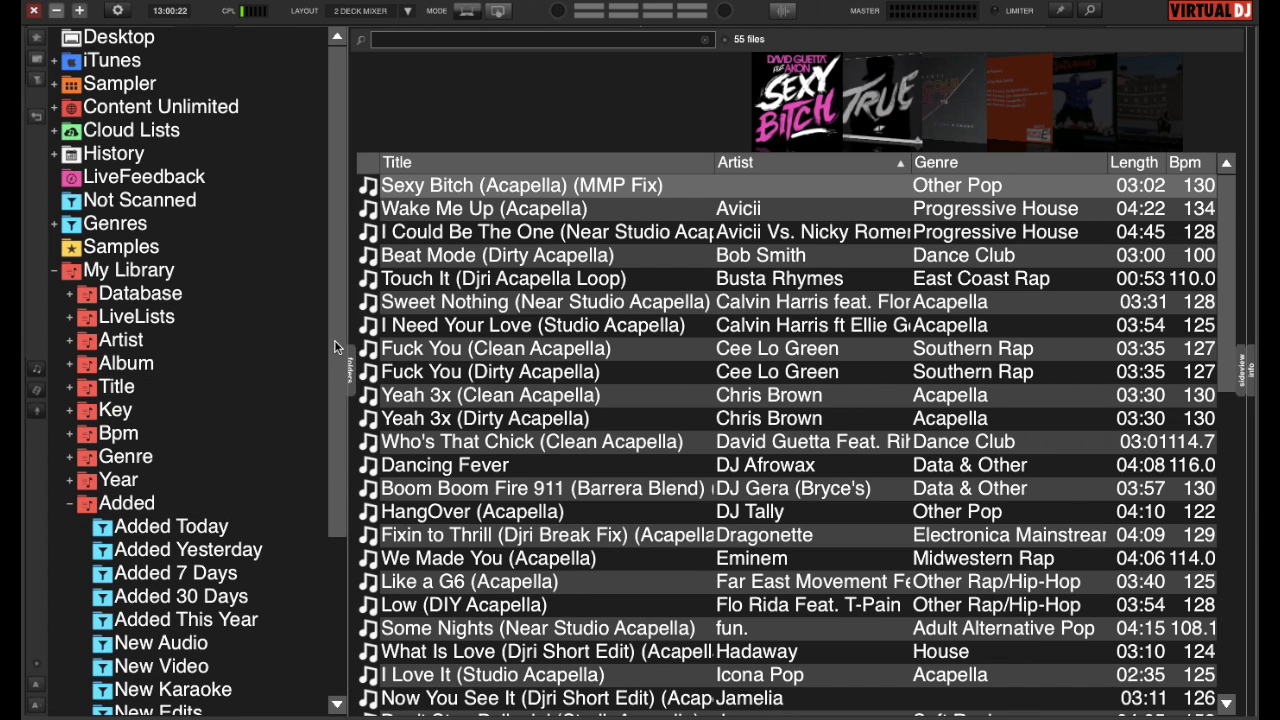
left_click_drag(331, 334, 342, 483)
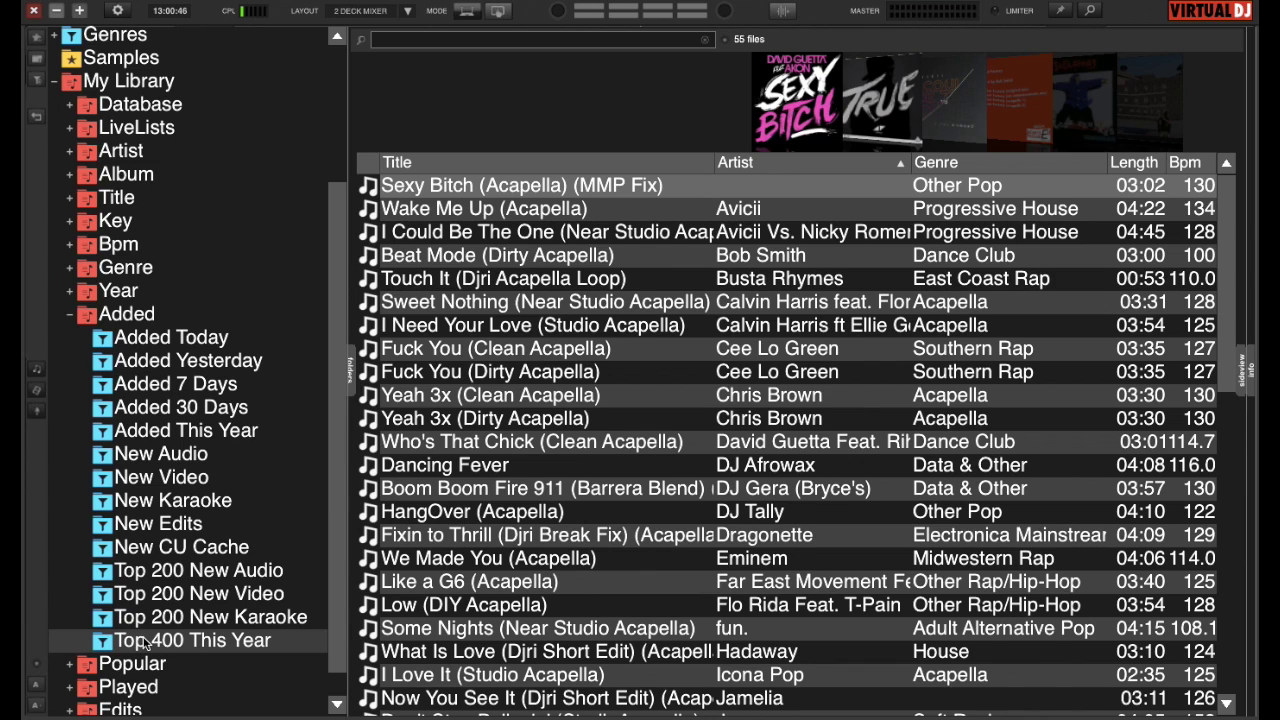
left_click(71, 315)
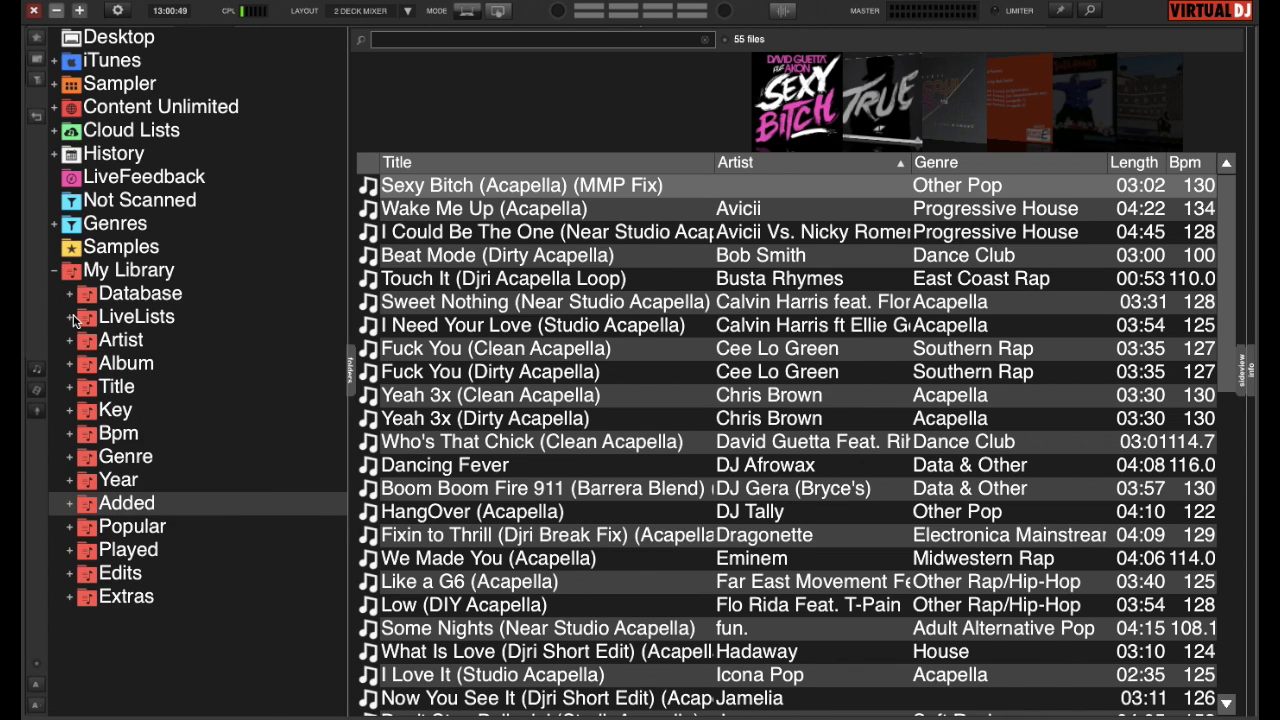
left_click(69, 527)
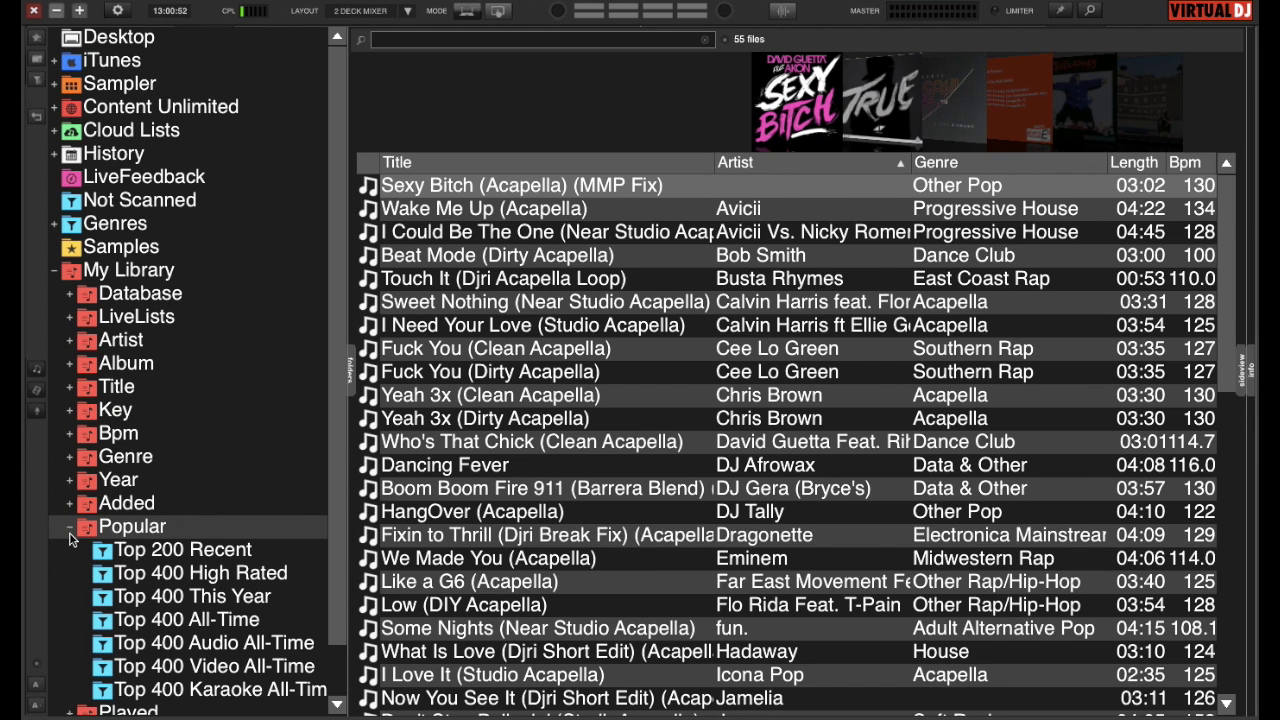
left_click(69, 527)
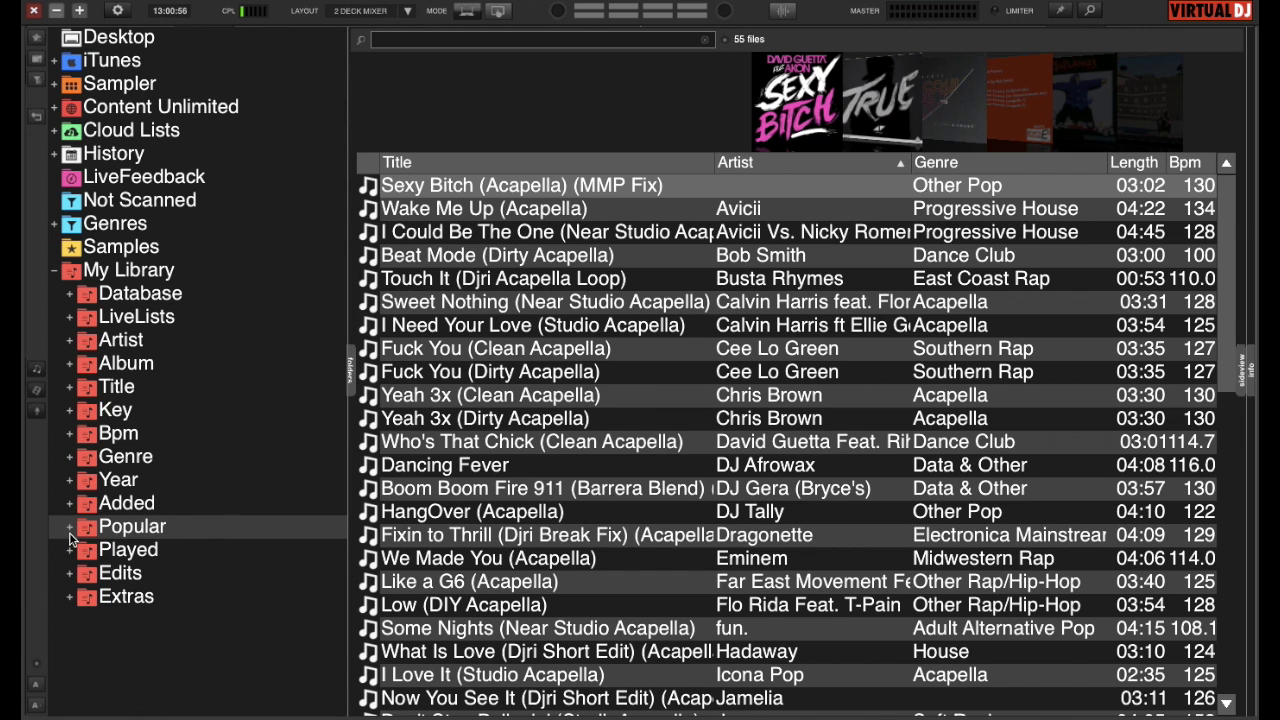
left_click(69, 550)
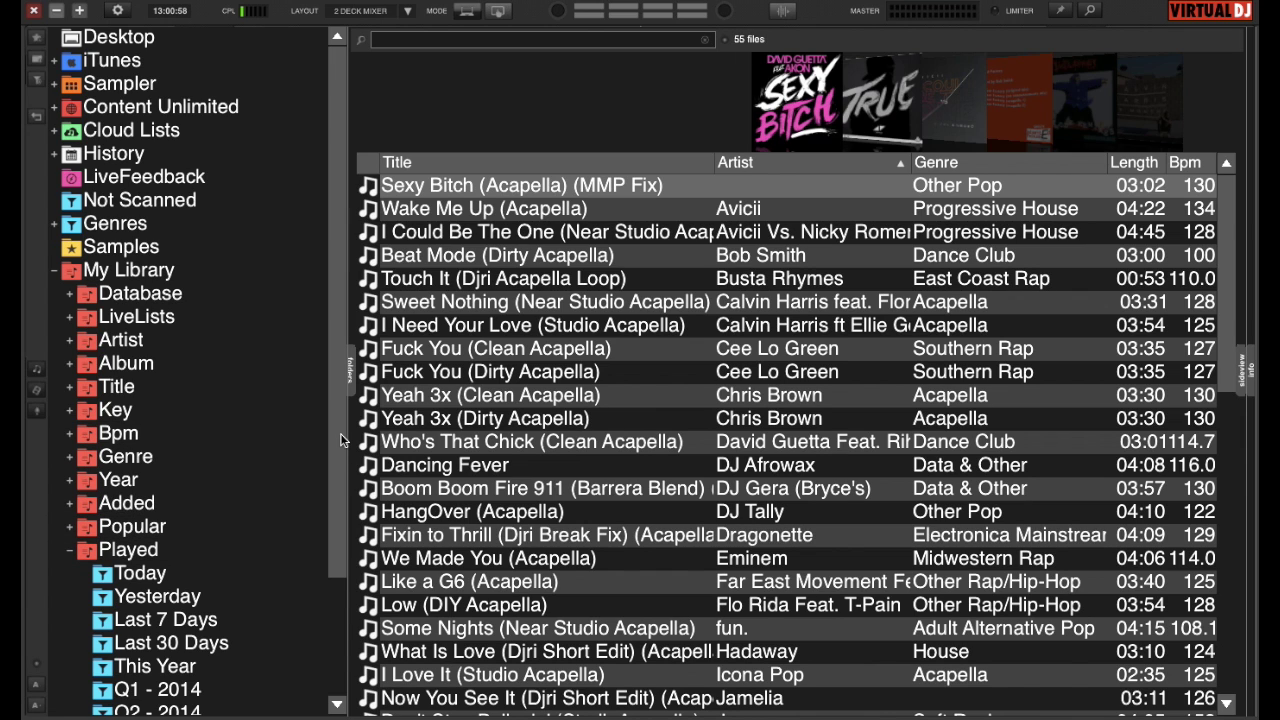
left_click_drag(329, 437, 325, 567)
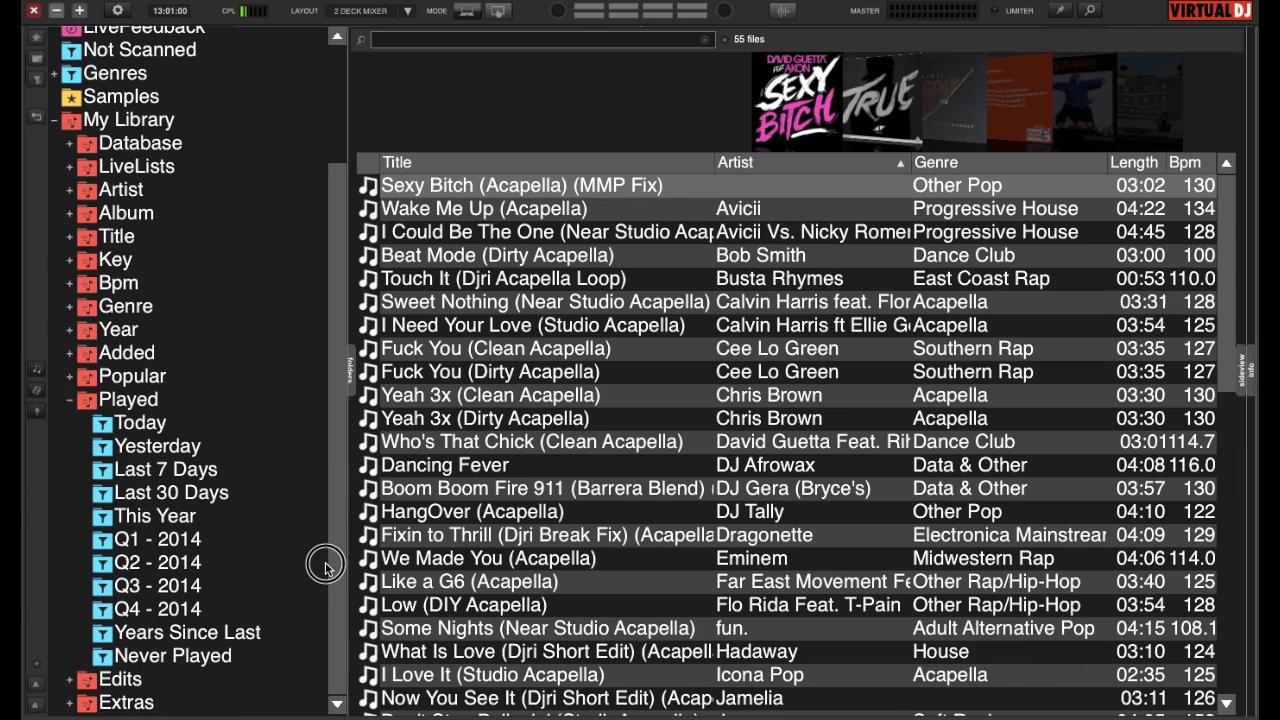
left_click(70, 404)
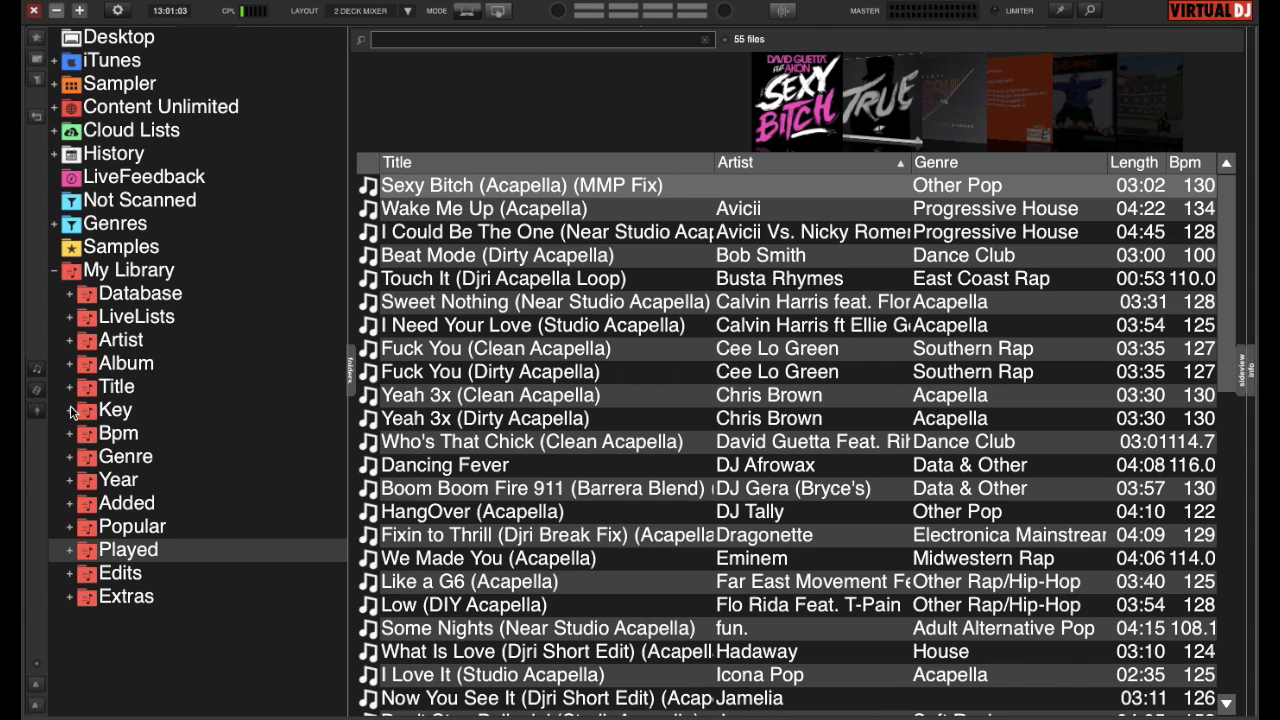
Expand Edits, then remove it with Delete virtual folder from its right-click menu
left_click(70, 574)
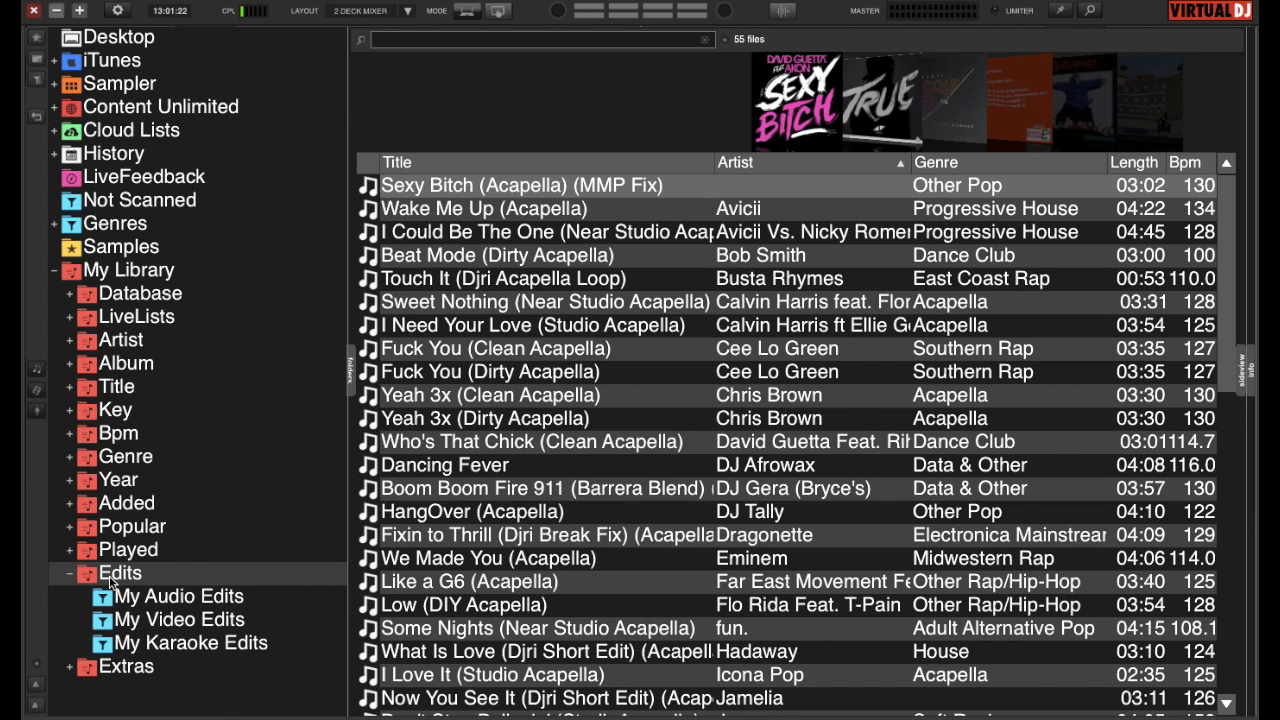
left_click(110, 582)
right_click(111, 584)
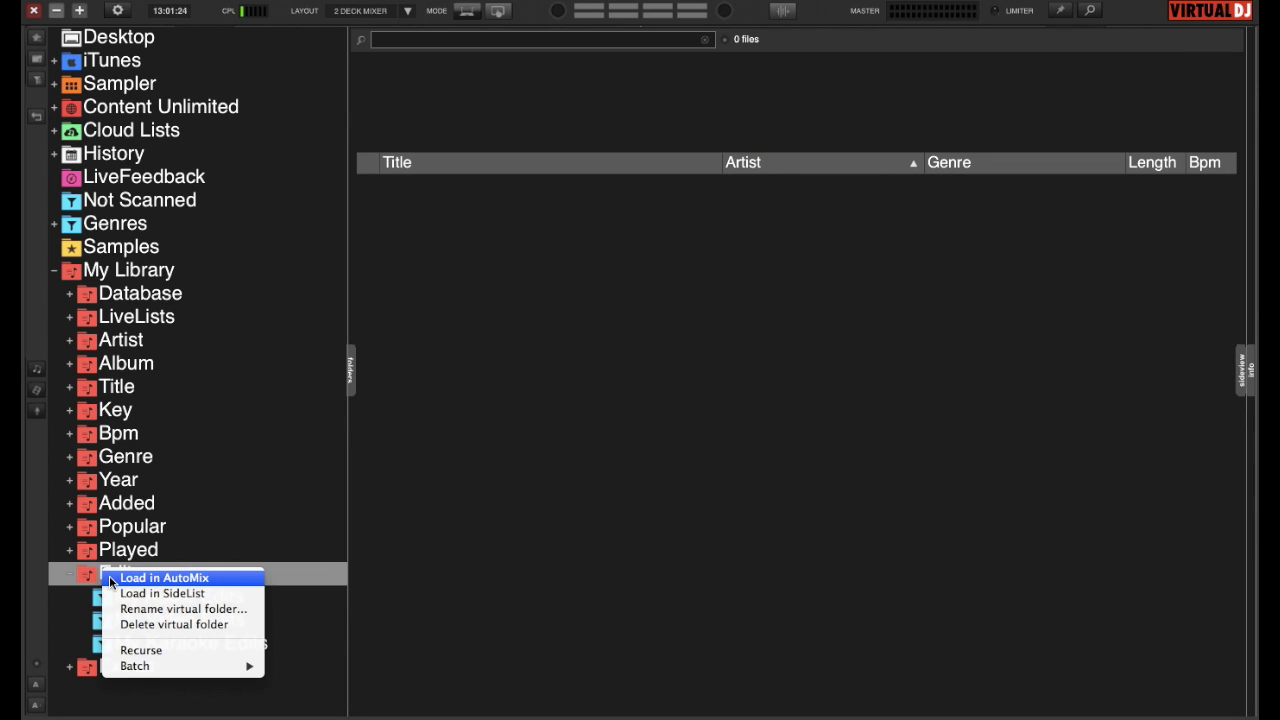
left_click(150, 624)
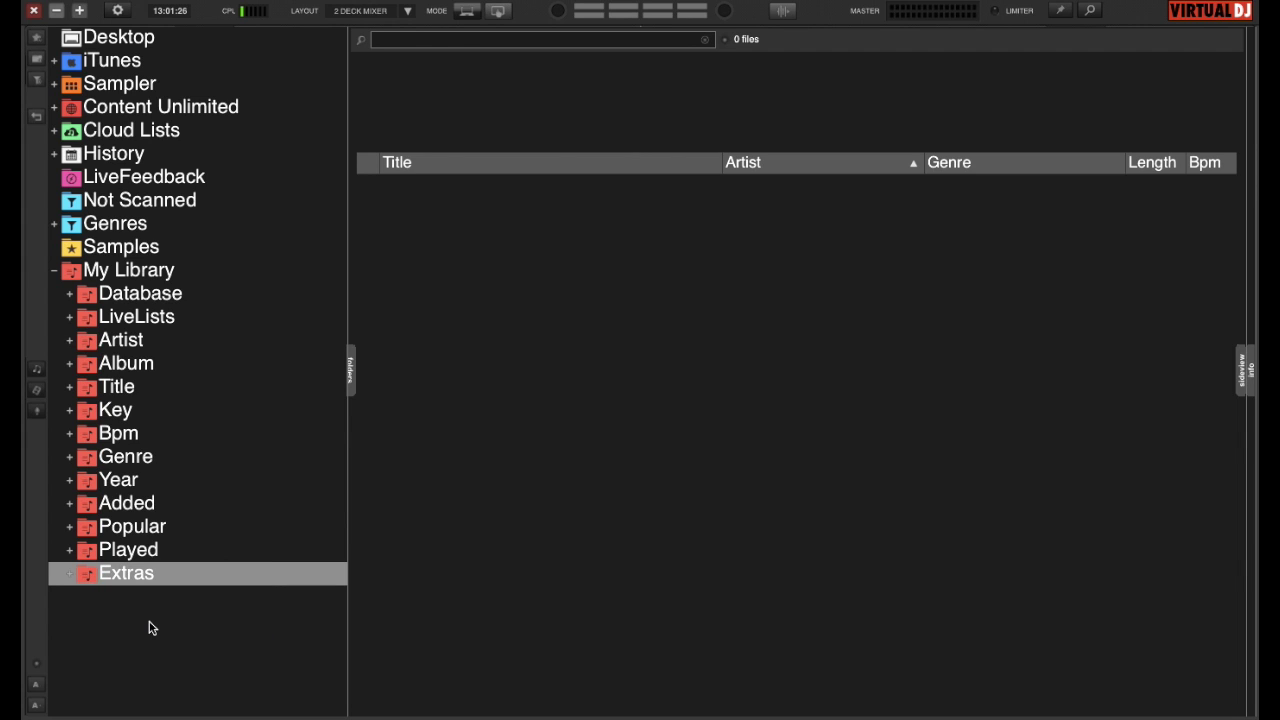
Expand Extras to show its Color, Composer, Grouping, Label, Remixer and Track filters
left_click(70, 580)
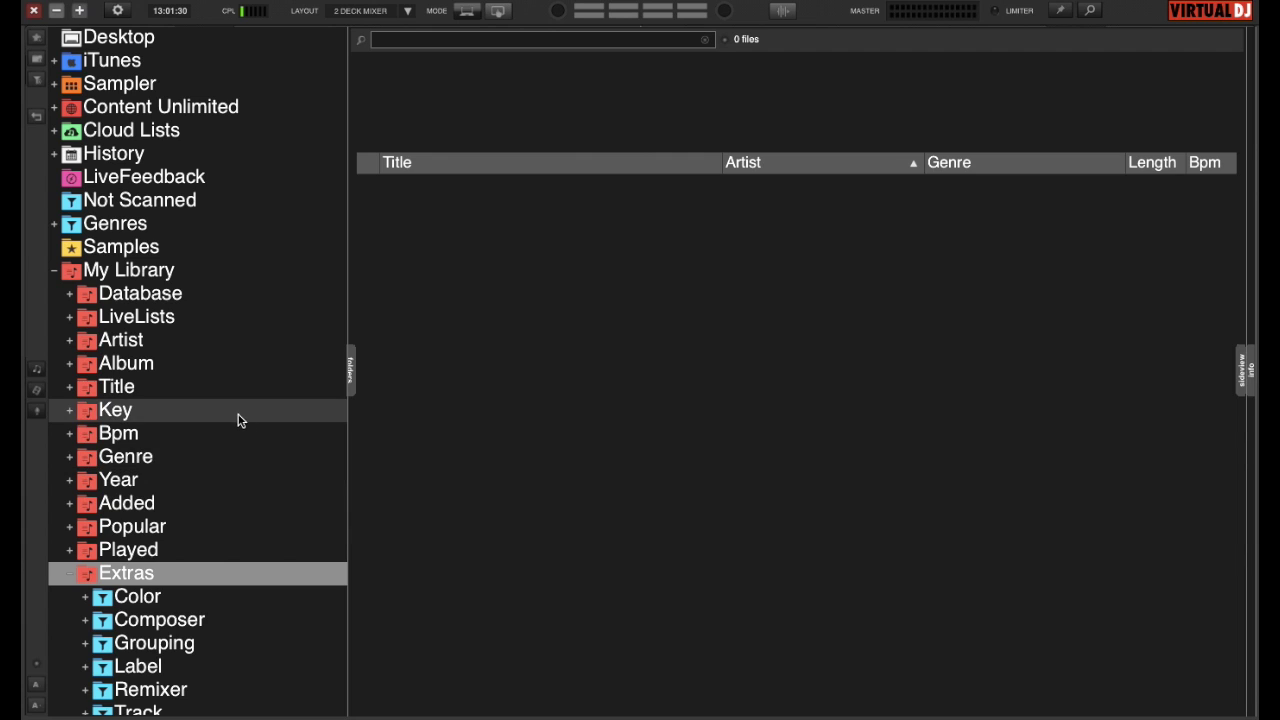
scroll(238, 420, "down", 1)
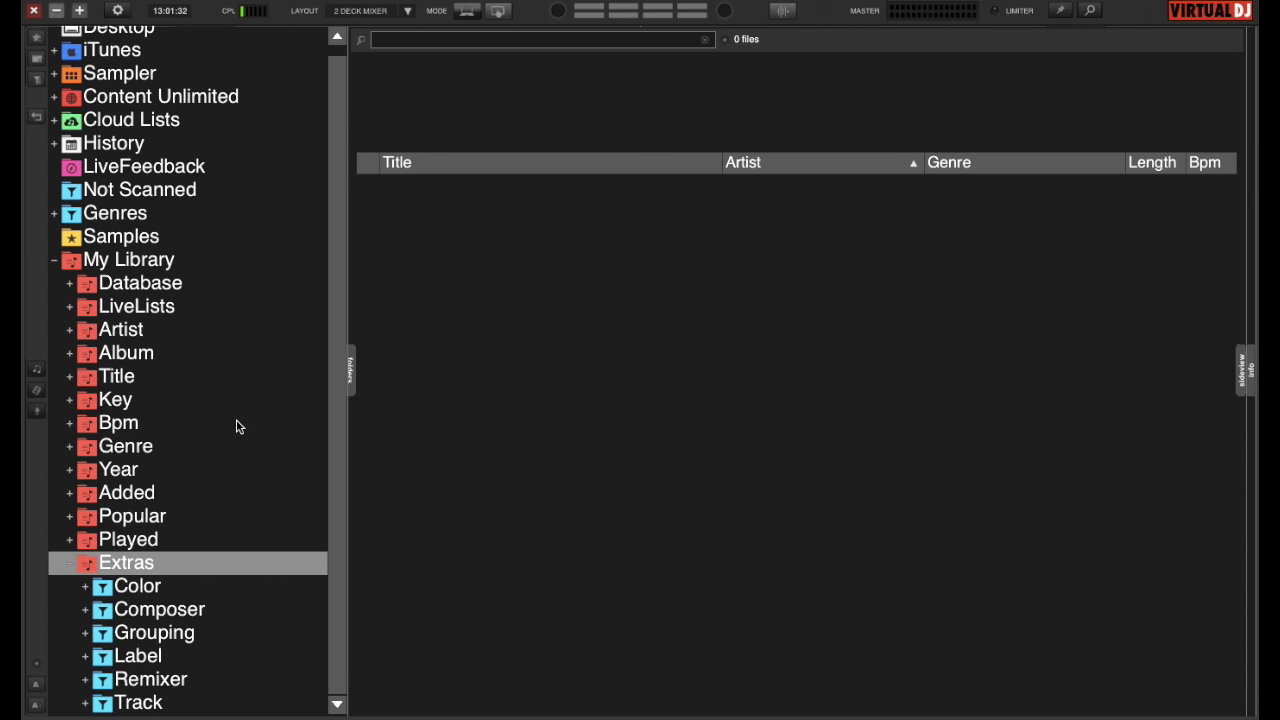